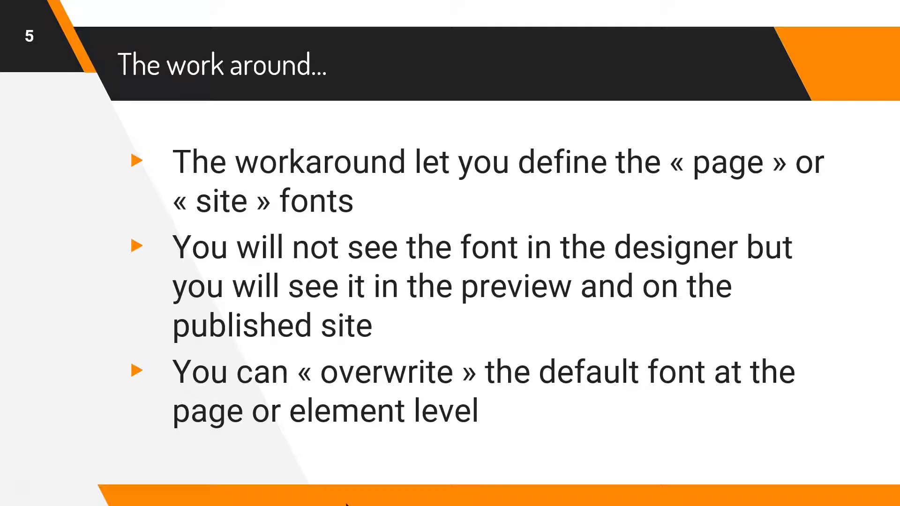
# - Leave the PowerPoint slideshow and bring up the GroovePages builder in Chrome
pyautogui.hotkey('alt', 'Tab')
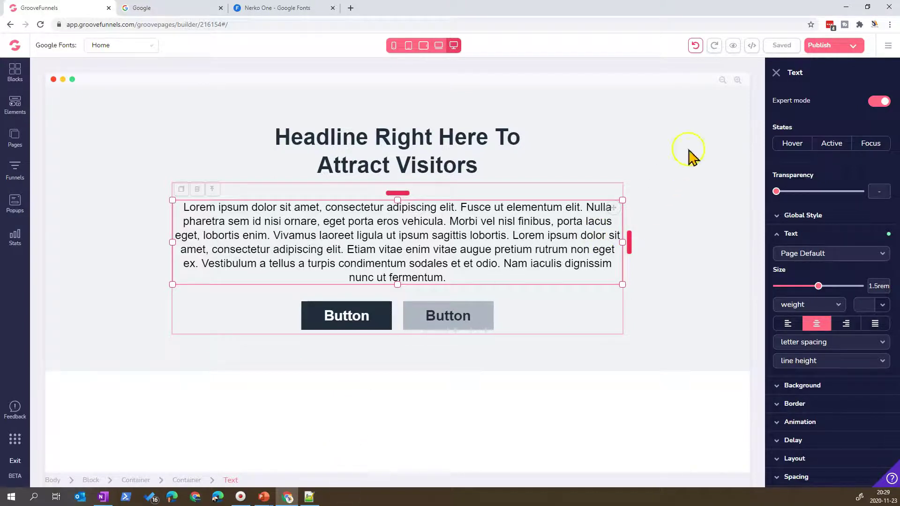
# - Preview the Home page in a new tab, then close the preview
pyautogui.click(782, 46)
pyautogui.click(733, 46)
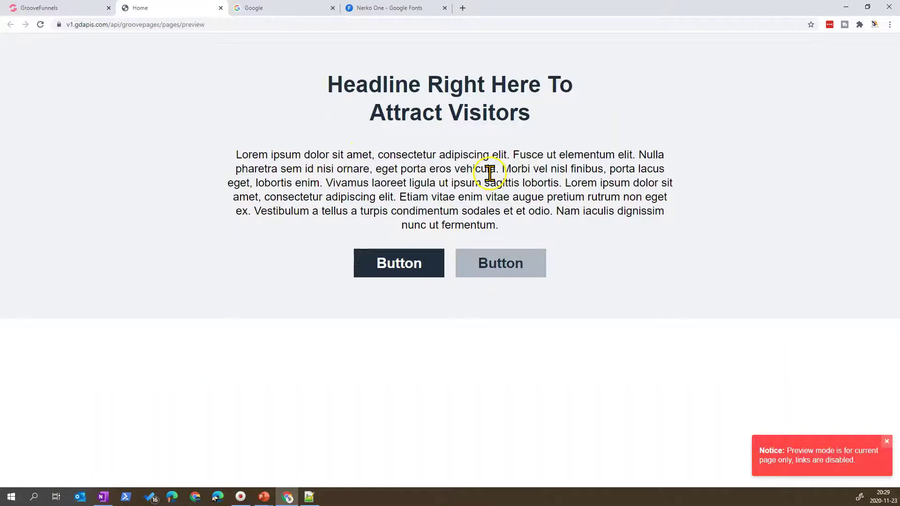
pyautogui.click(96, 12)
pyautogui.click(141, 10)
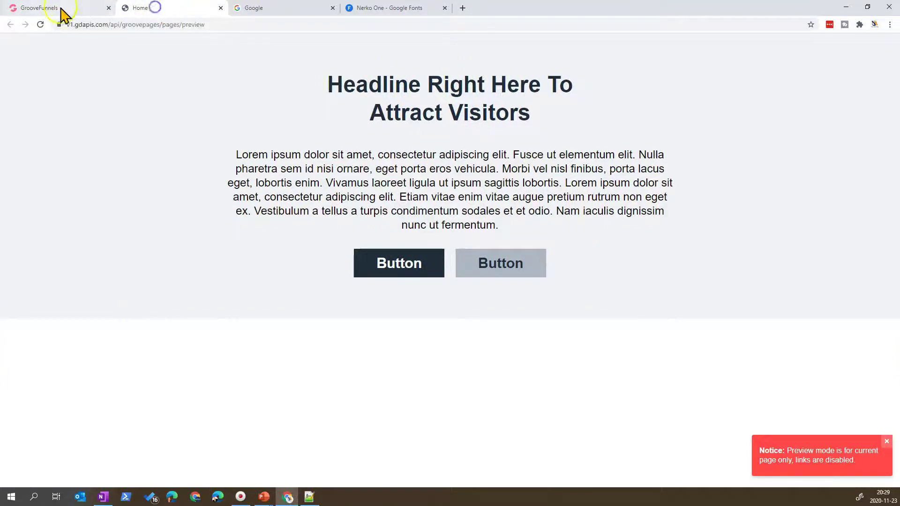
pyautogui.click(220, 8)
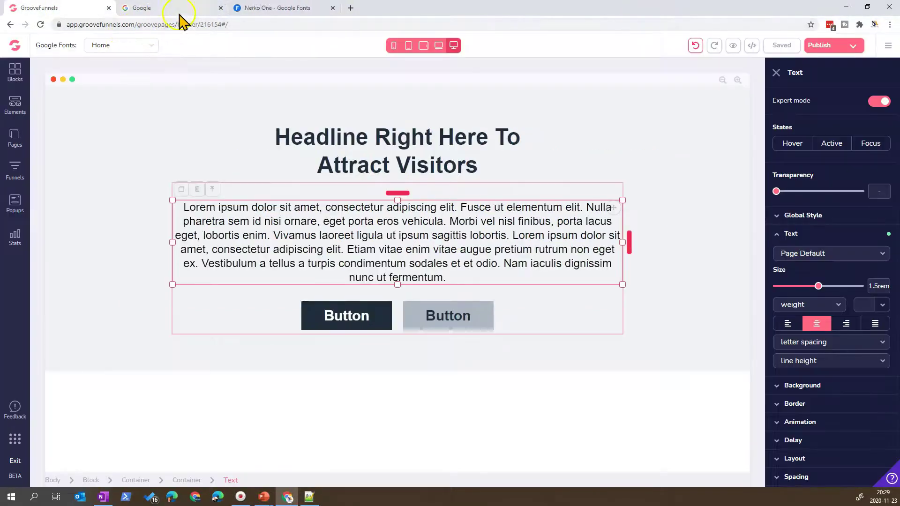
# - Search Google for 'google font'
pyautogui.click(179, 10)
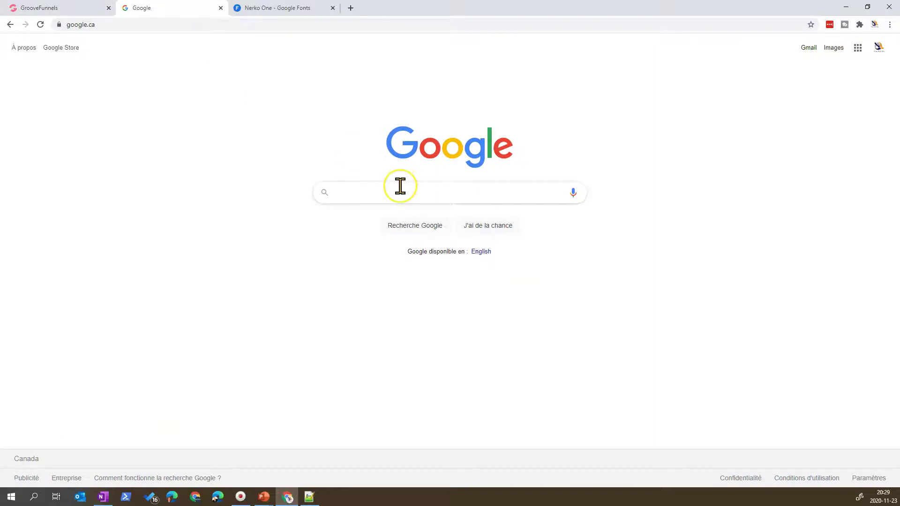
pyautogui.write('google font')
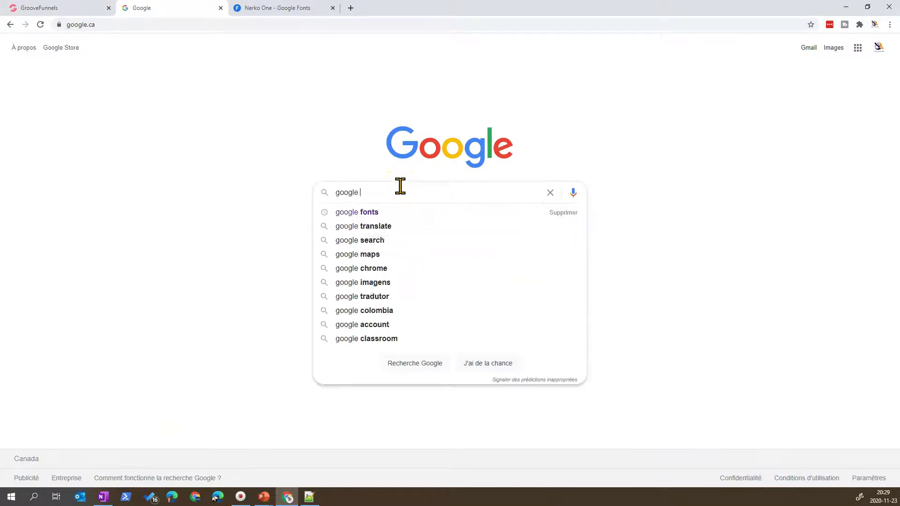
pyautogui.press('Return')
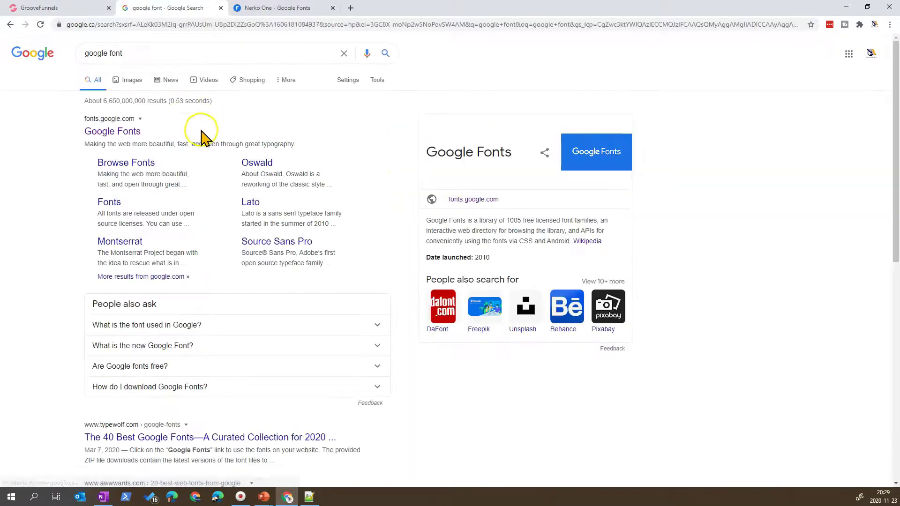
# - Open Google Fonts and add the Nerko One Regular 400 style to the selection
pyautogui.click(117, 130)
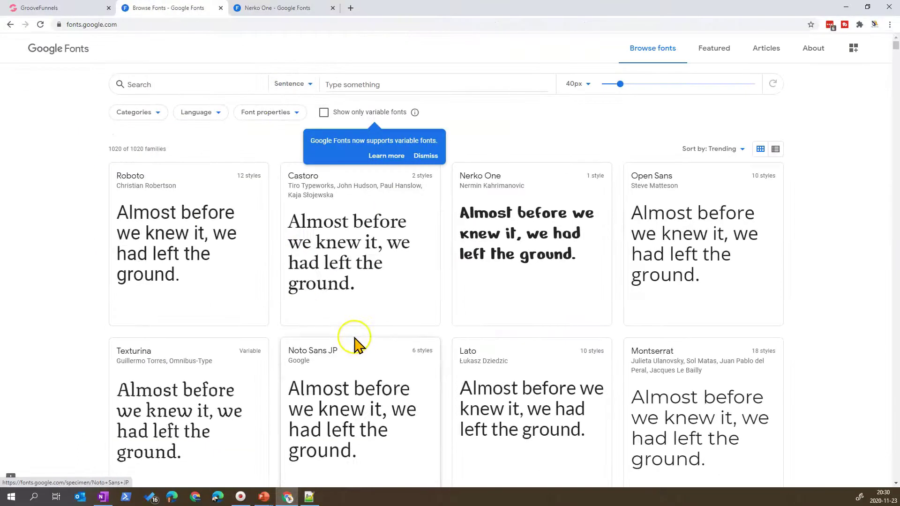
pyautogui.click(333, 8)
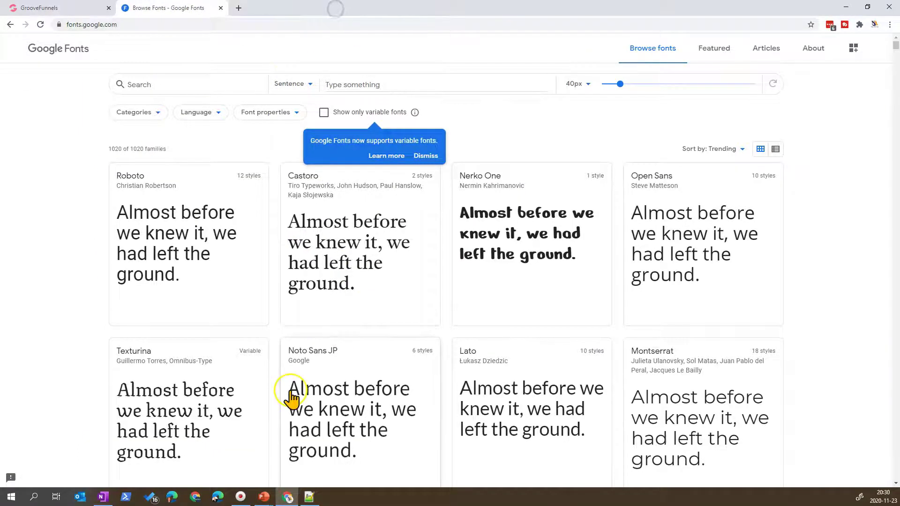
pyautogui.scroll(-10, 584, 241)
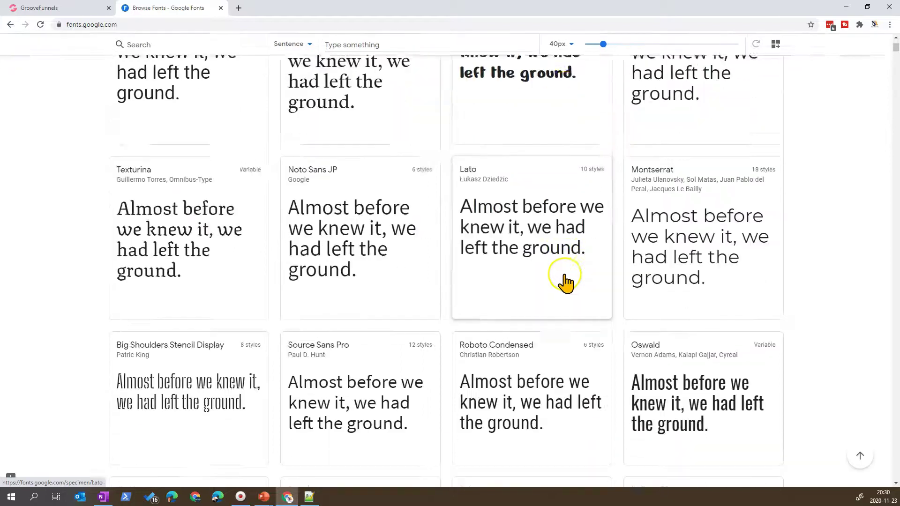
pyautogui.scroll(10, 566, 281)
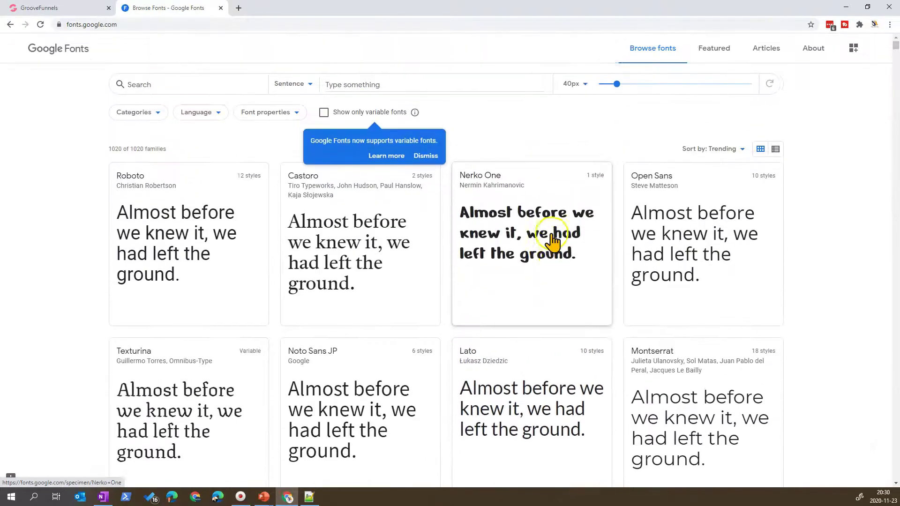
pyautogui.click(516, 294)
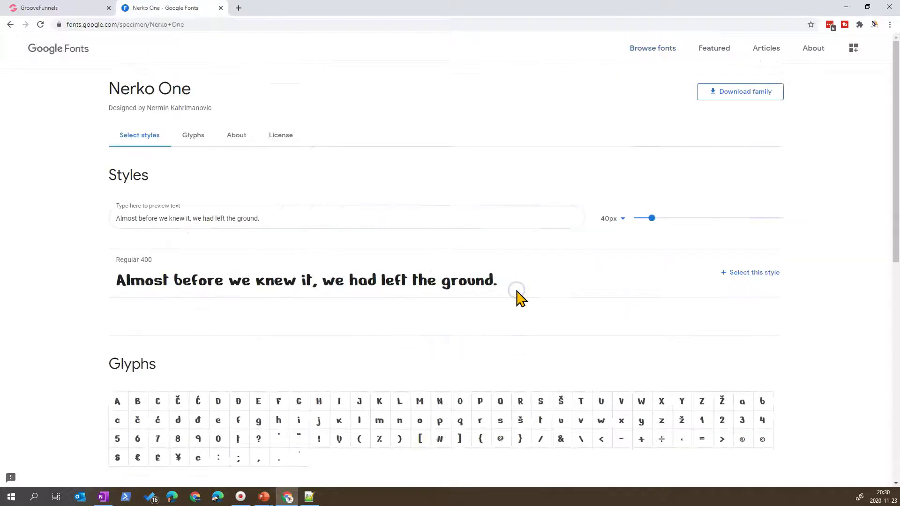
pyautogui.click(766, 281)
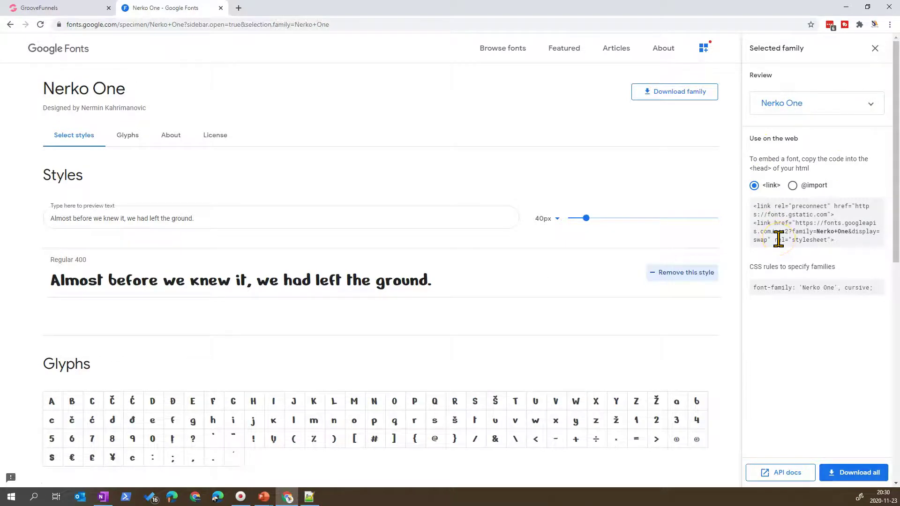
# - Select and copy Nerko One's two-line <link> embed code
pyautogui.click(836, 240)
pyautogui.moveTo(841, 239); pyautogui.dragTo(758, 207)
pyautogui.click(758, 207)
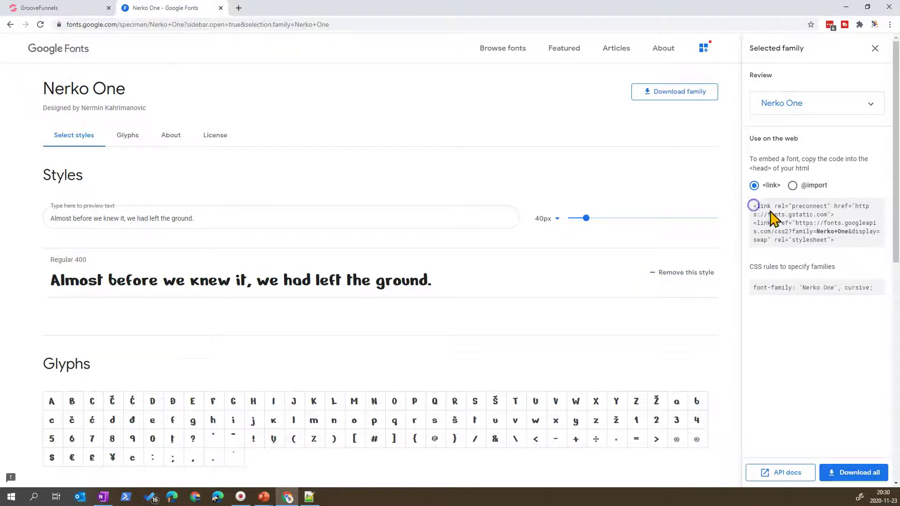
pyautogui.hotkey('ctrl', 'a')
pyautogui.click(775, 212)
pyautogui.moveTo(835, 240); pyautogui.dragTo(751, 207)
pyautogui.hotkey('ctrl', 'c')
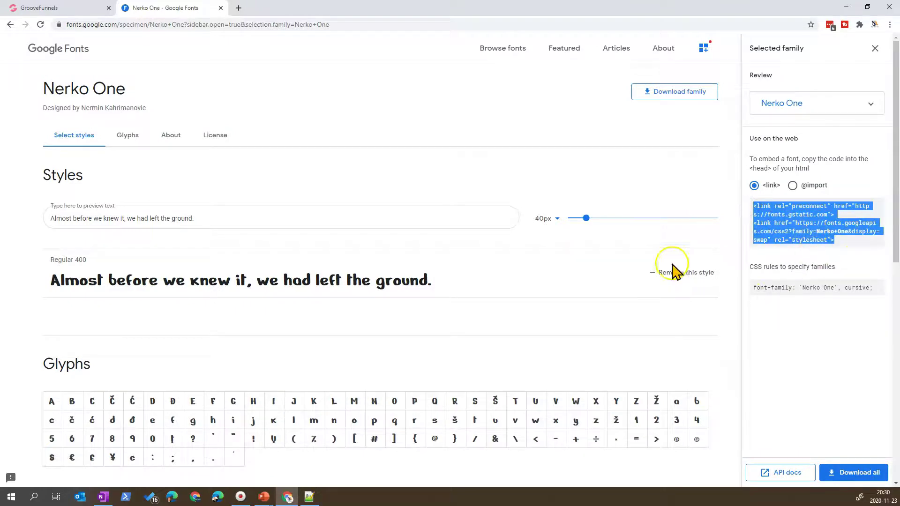
pyautogui.click(67, 8)
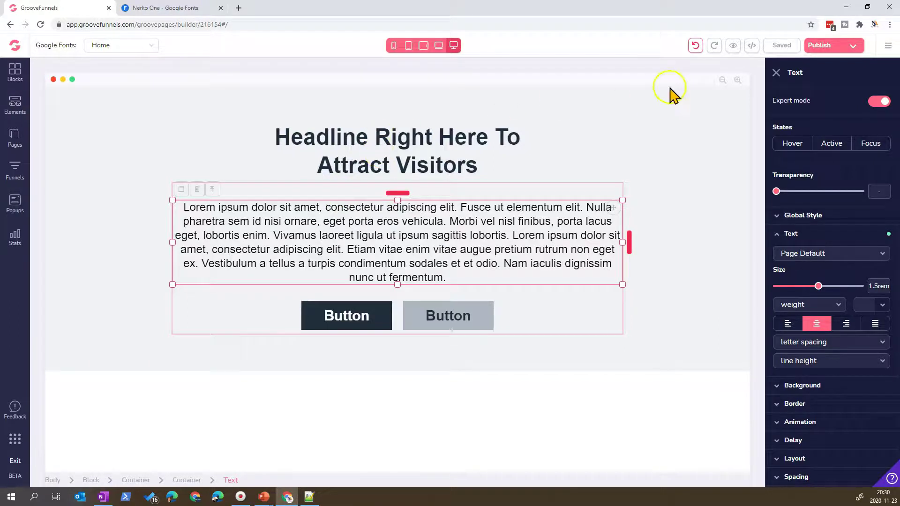
# - Open the Home page's settings from the pages list, then close them
pyautogui.click(826, 64)
pyautogui.click(888, 45)
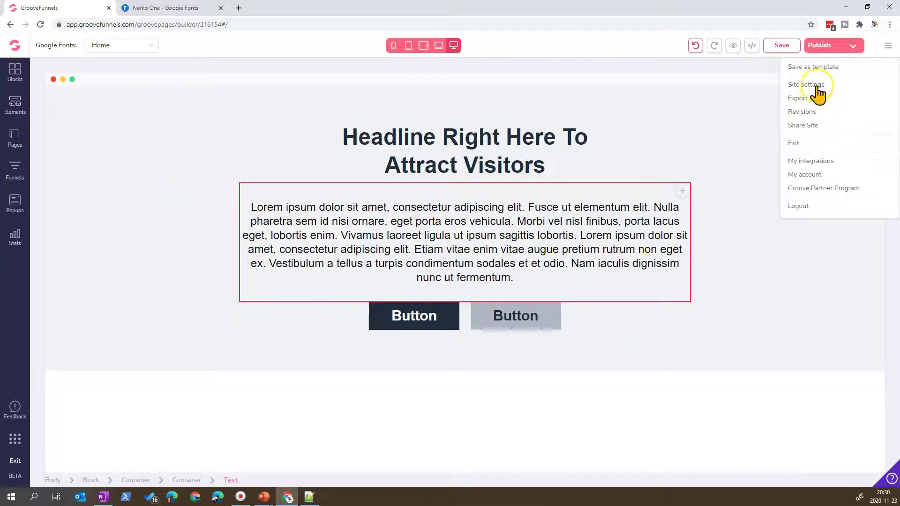
pyautogui.click(703, 98)
pyautogui.click(15, 137)
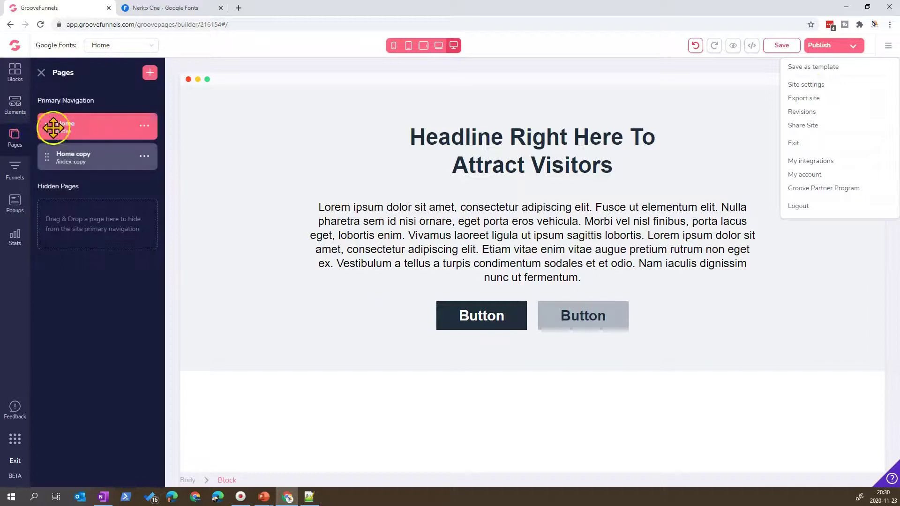
pyautogui.click(145, 126)
pyautogui.click(70, 153)
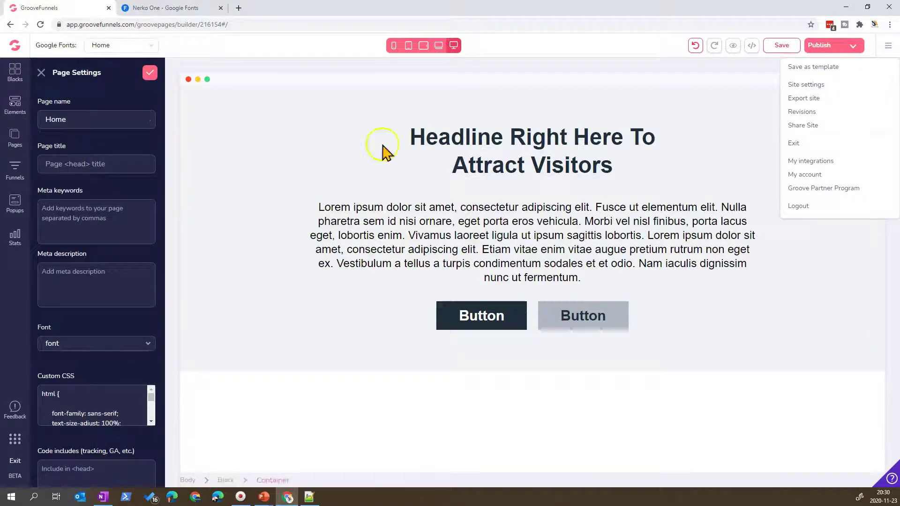
pyautogui.click(41, 73)
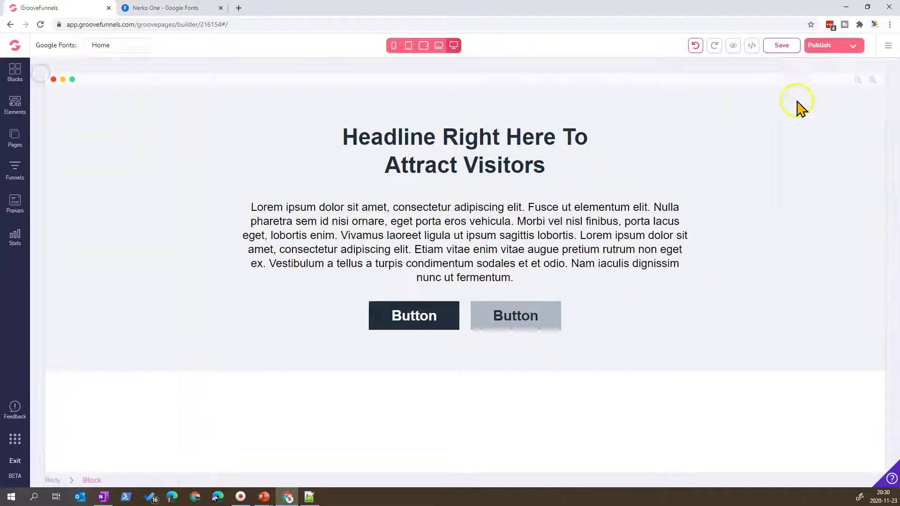
# - Paste the Nerko One link tags into Site settings' 'Include in <head>' field
pyautogui.click(888, 46)
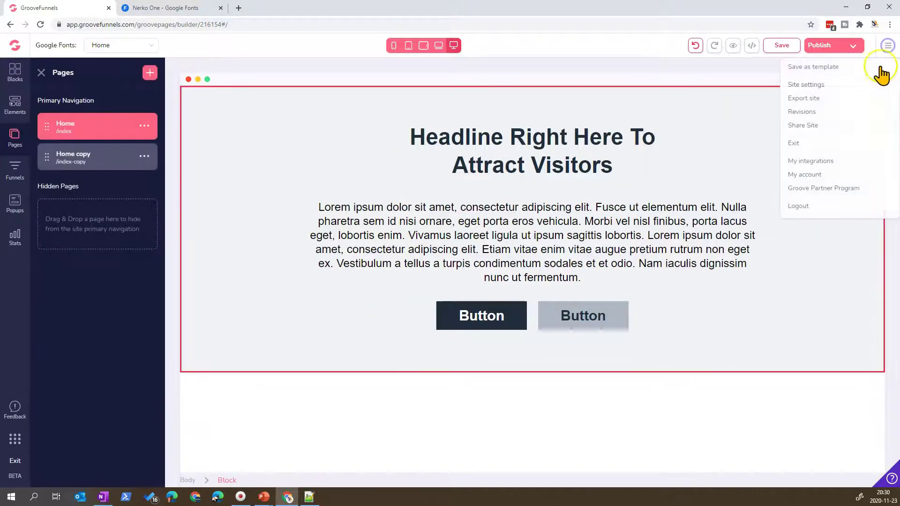
pyautogui.click(807, 85)
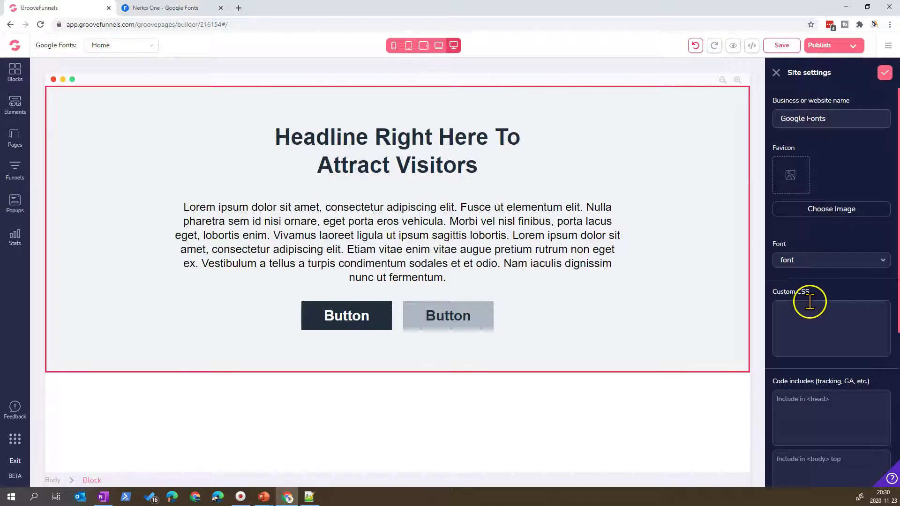
pyautogui.scroll(-3, 807, 302)
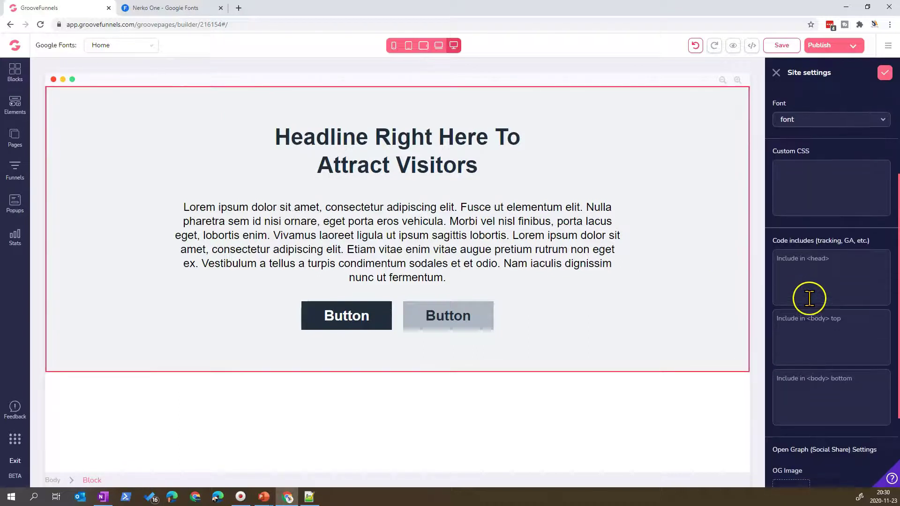
pyautogui.click(827, 268)
pyautogui.hotkey('ctrl', 'v')
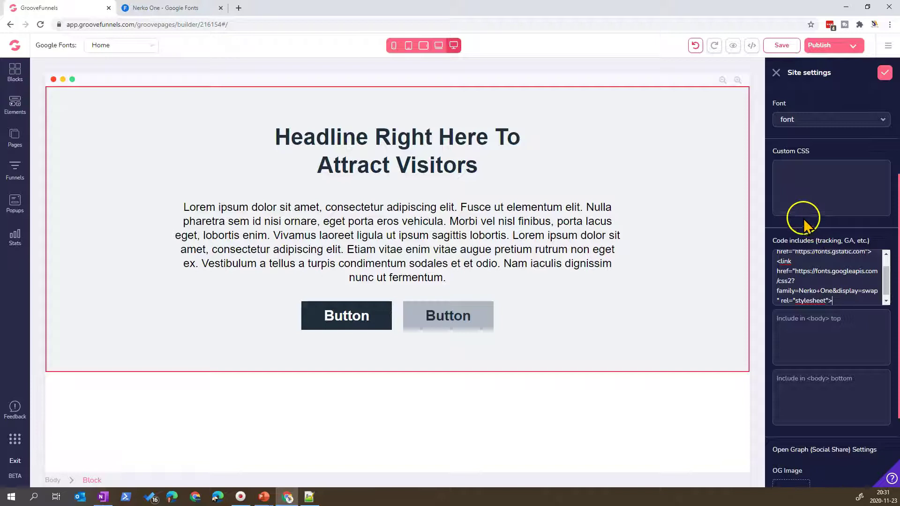
pyautogui.scroll(1, 811, 262)
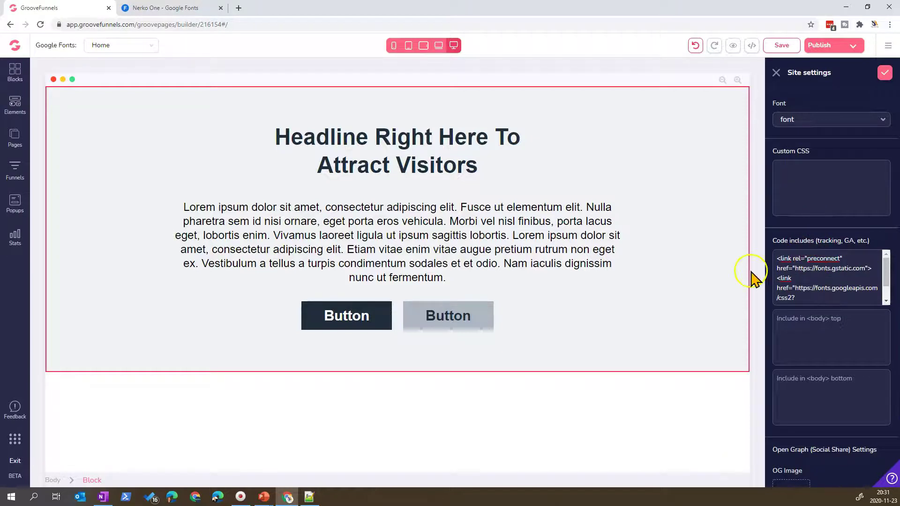
# - Copy the Nerko One font-family CSS rule from the Google Fonts page
pyautogui.click(144, 8)
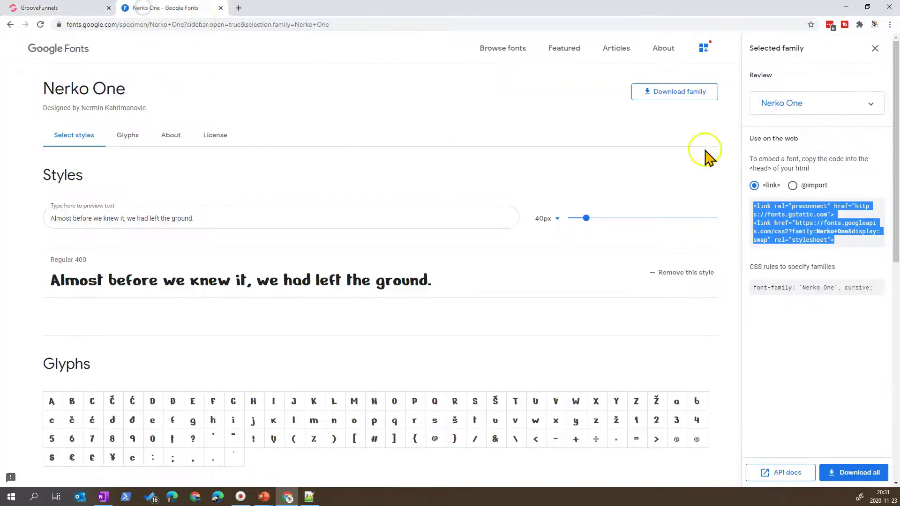
pyautogui.click(794, 288)
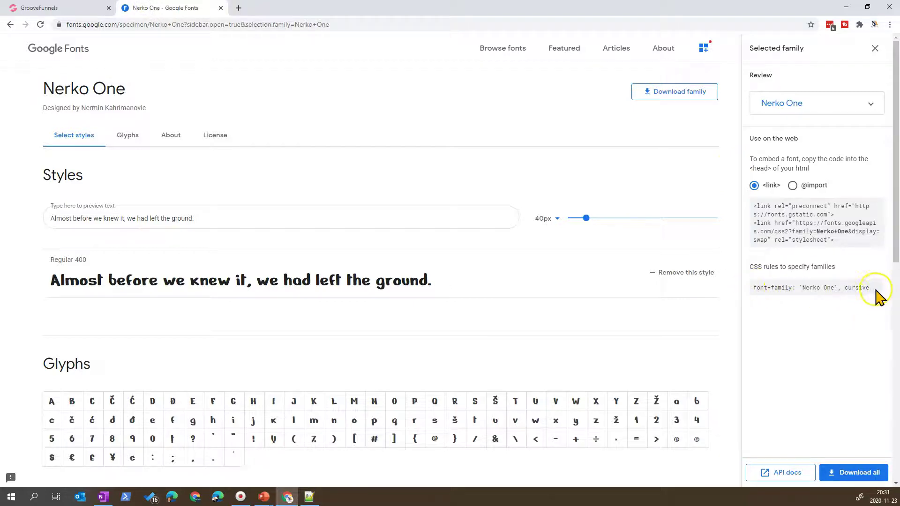
pyautogui.moveTo(874, 287); pyautogui.dragTo(753, 290)
pyautogui.hotkey('ctrl', 'c')
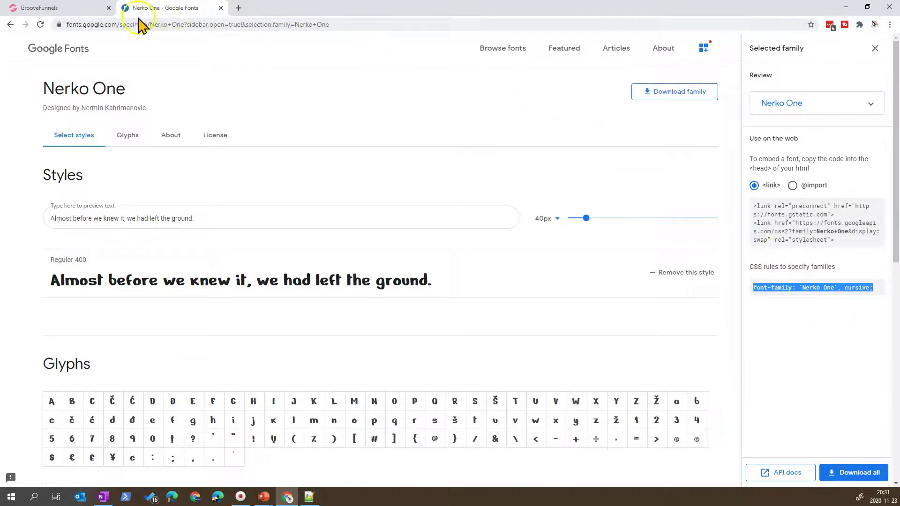
pyautogui.click(45, 8)
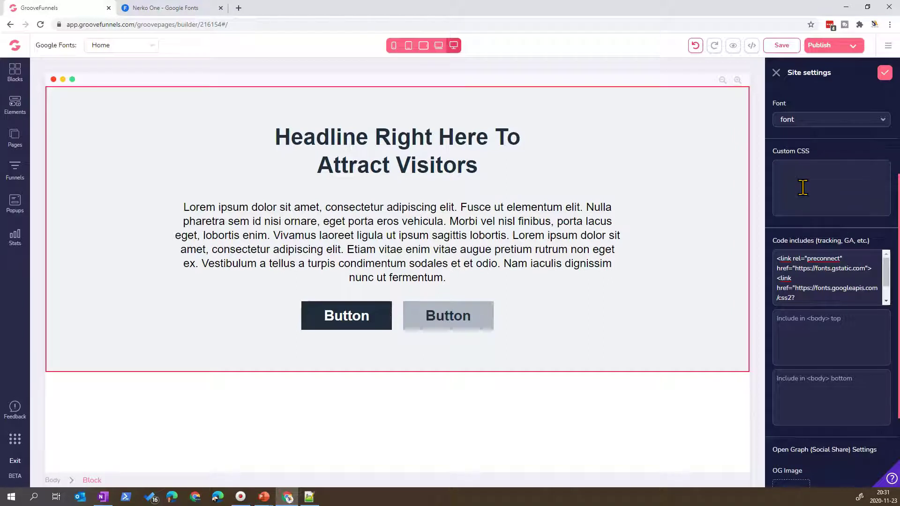
pyautogui.scroll(1, 803, 187)
# - Write a #txtHighlight rule with font-family: 'Nerko One', cursive in Custom CSS and save
pyautogui.click(821, 230)
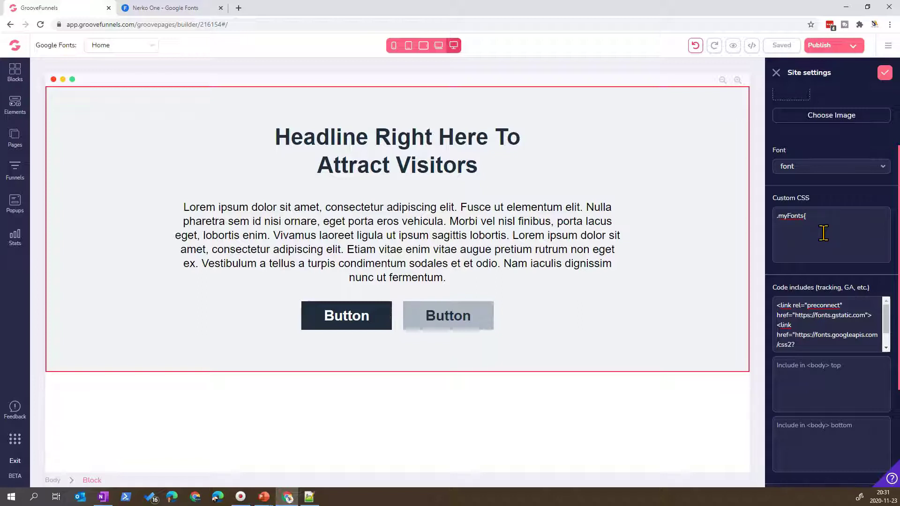
pyautogui.doubleClick(795, 216)
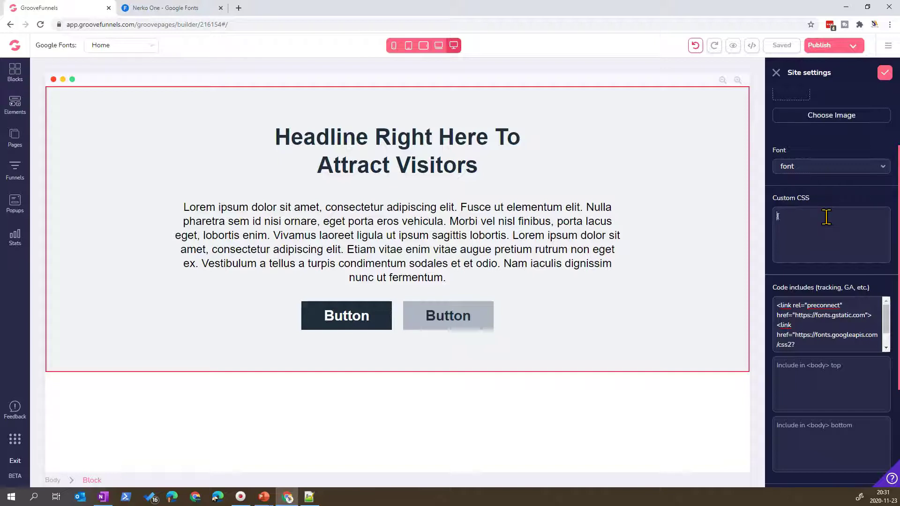
pyautogui.hotkey('ctrl', 'v')
pyautogui.hotkey('ctrl', 'z')
pyautogui.hotkey('ctrl', 'v')
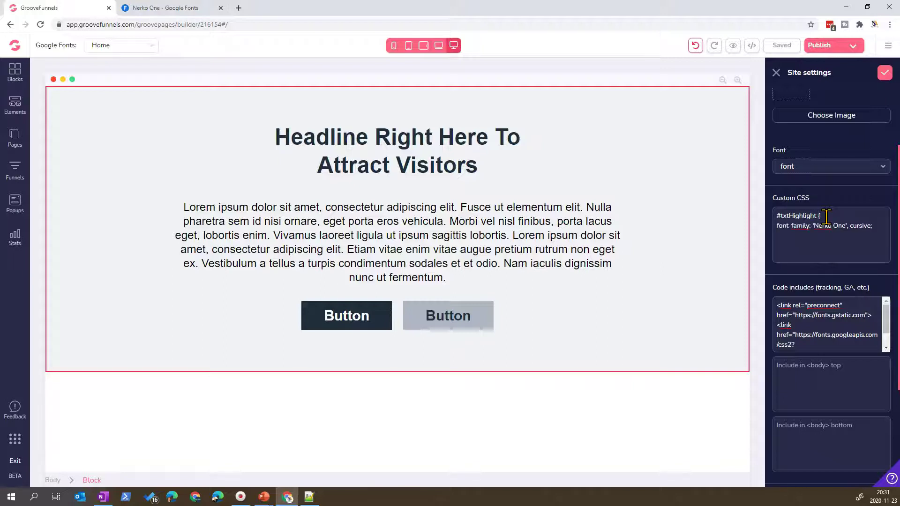
pyautogui.moveTo(873, 225); pyautogui.dragTo(816, 216)
pyautogui.hotkey('ctrl', 'c')
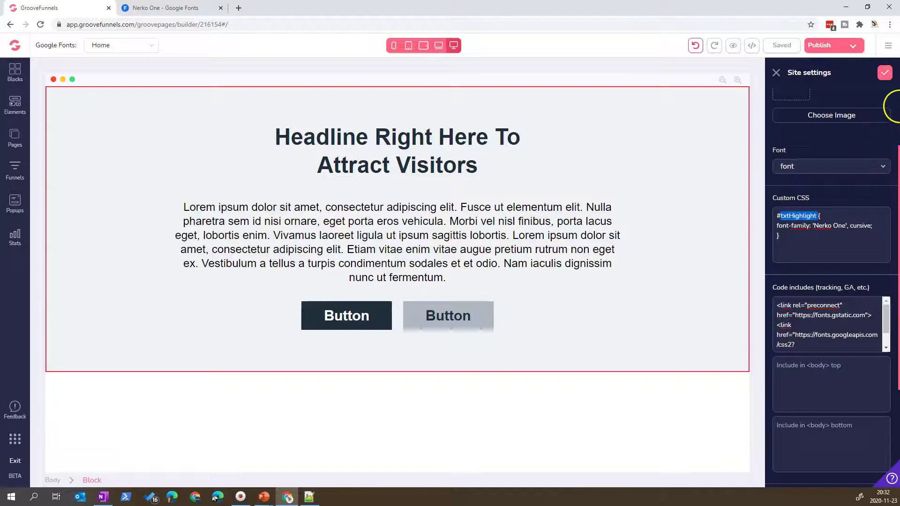
pyautogui.click(884, 73)
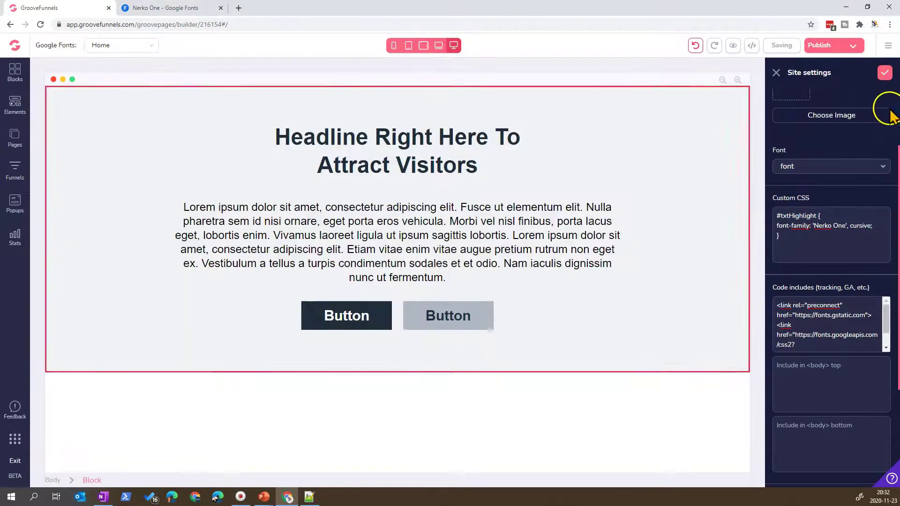
# - Set the Lorem ipsum paragraph's Element ID attribute to txtHighlight and save the page
pyautogui.click(776, 75)
pyautogui.click(441, 249)
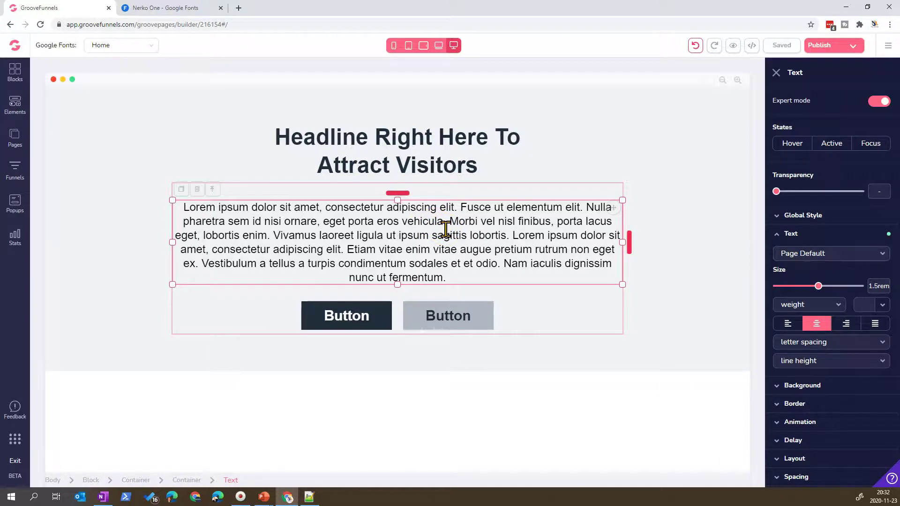
pyautogui.scroll(-1, 864, 288)
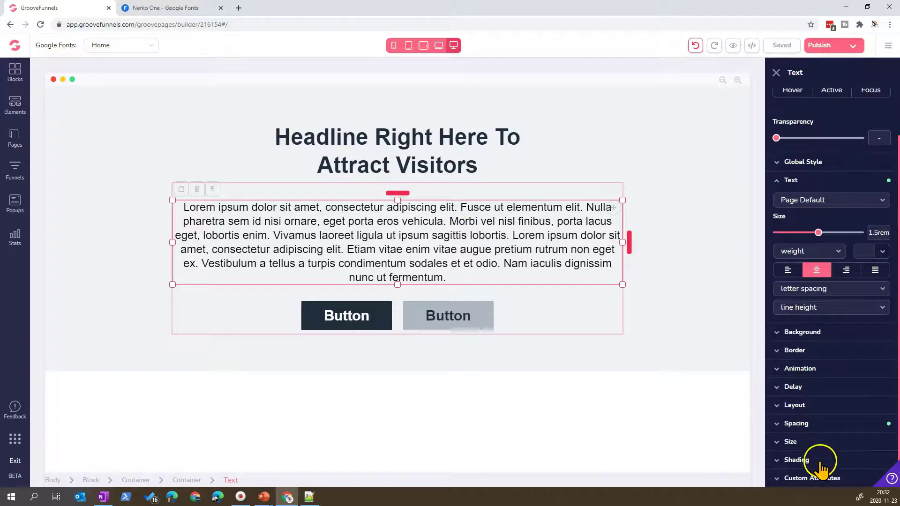
pyautogui.click(812, 478)
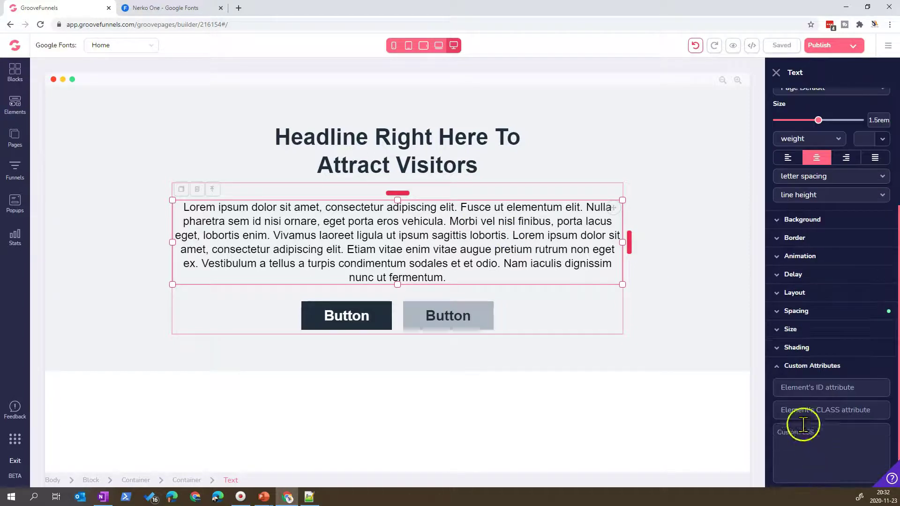
pyautogui.click(790, 385)
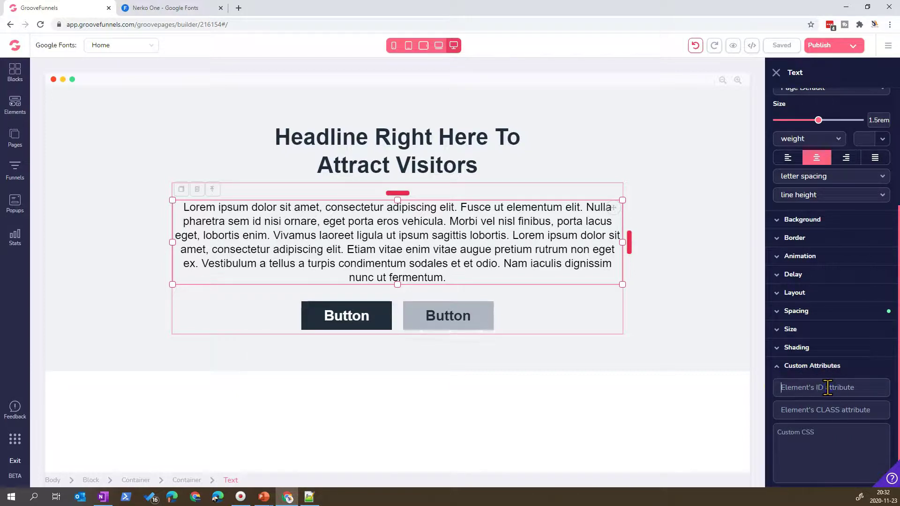
pyautogui.hotkey('ctrl', 'v')
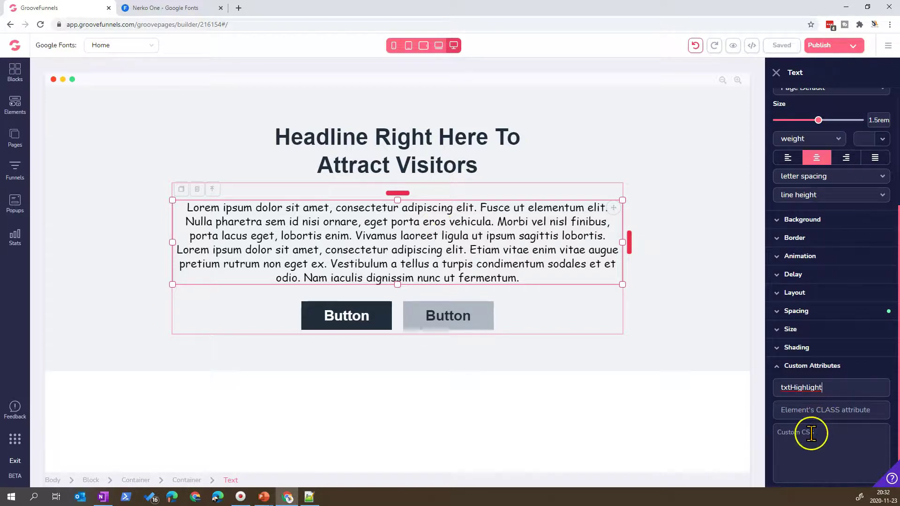
pyautogui.click(813, 409)
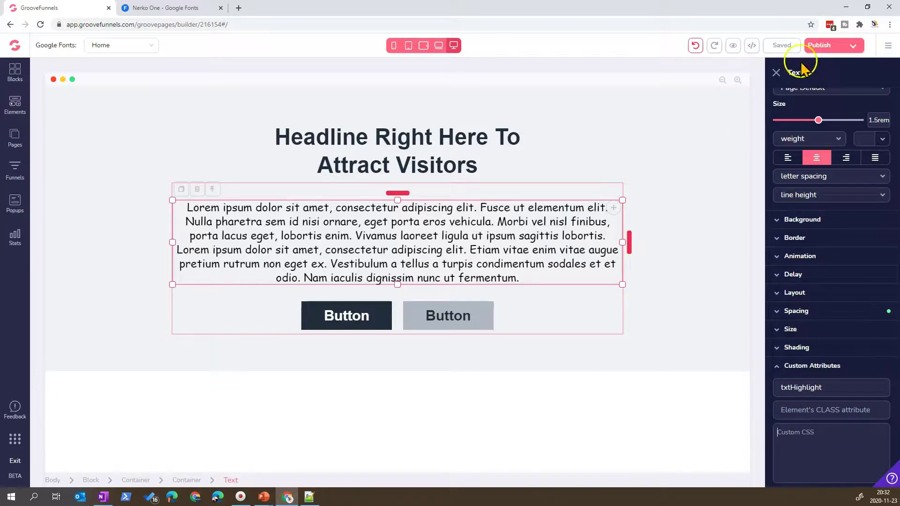
pyautogui.click(785, 45)
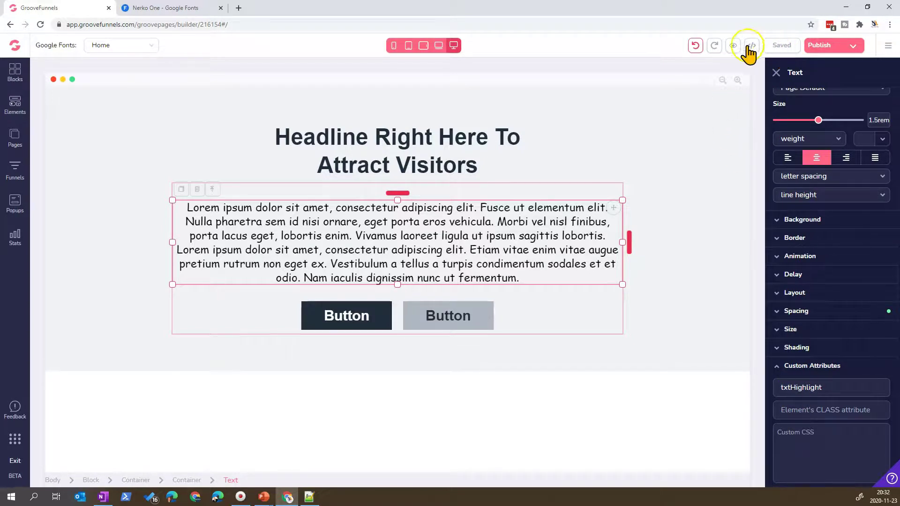
# - Preview the Nerko One paragraph, reload the builder, and compare it with the preview
pyautogui.click(733, 45)
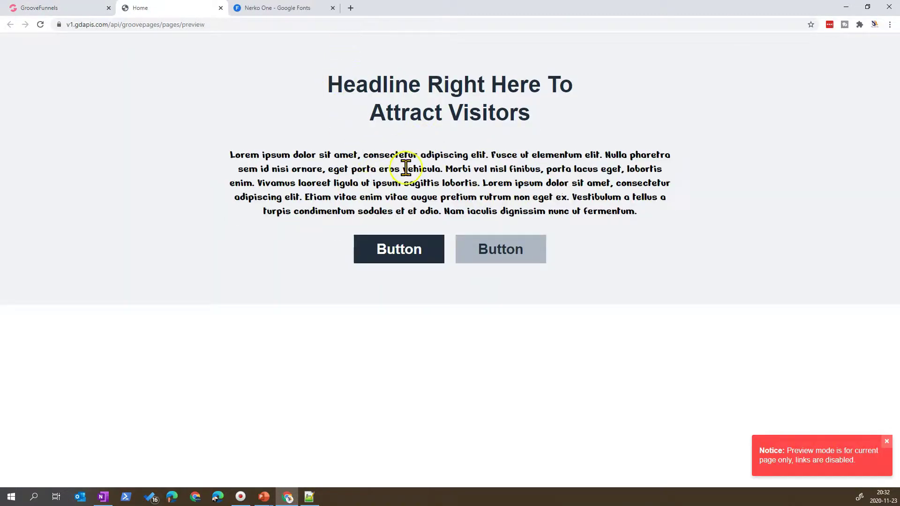
pyautogui.click(46, 7)
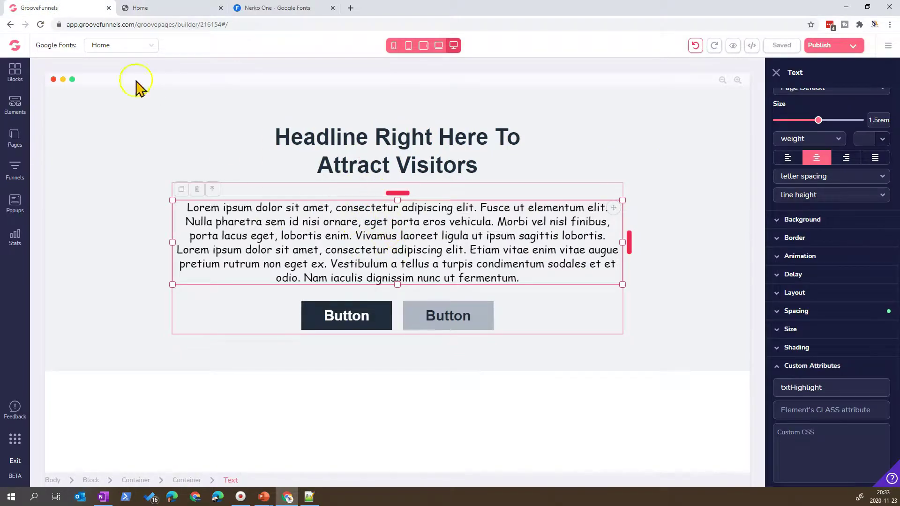
pyautogui.click(40, 25)
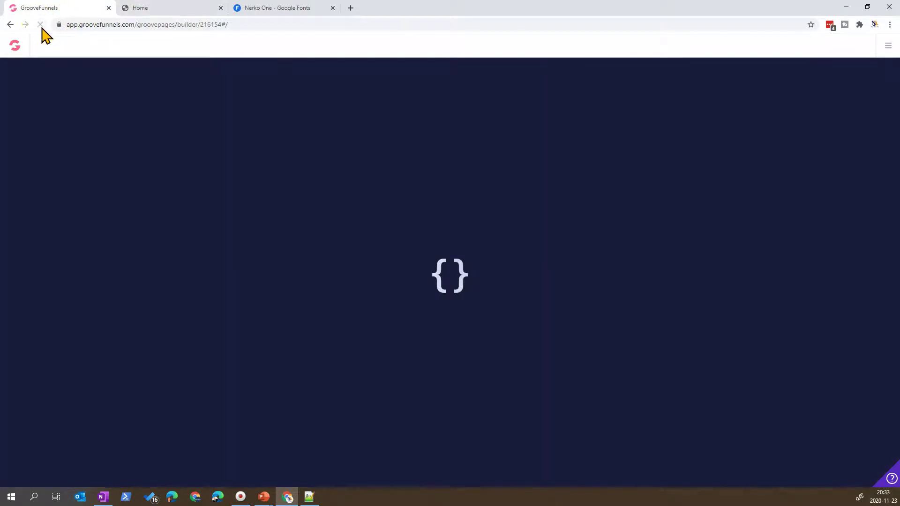
pyautogui.click(476, 260)
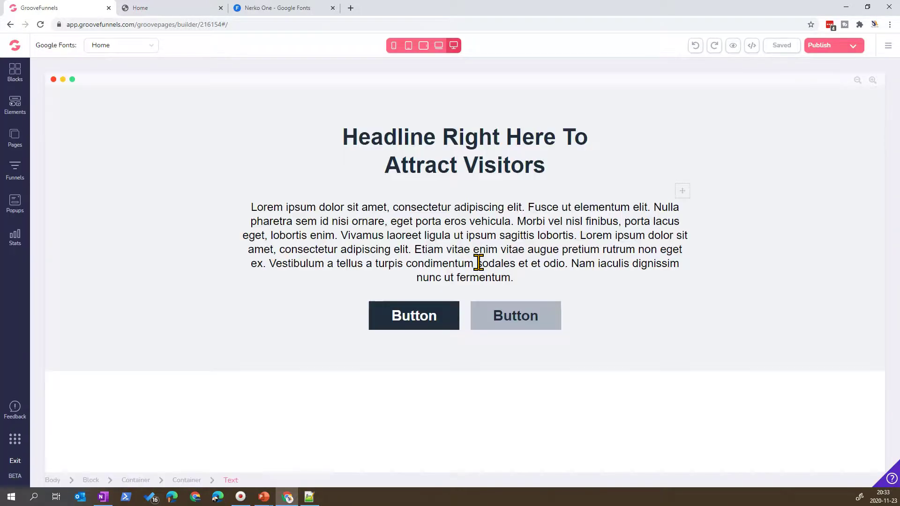
pyautogui.click(464, 231)
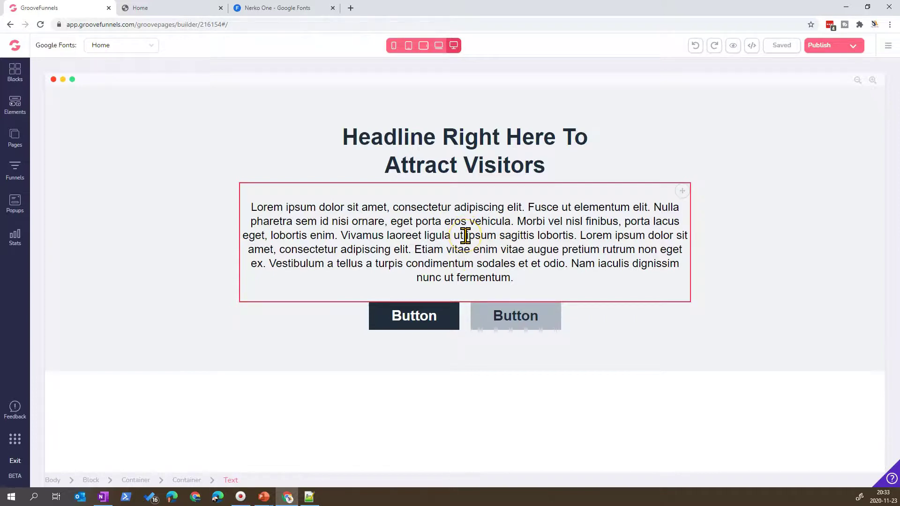
pyautogui.click(271, 150)
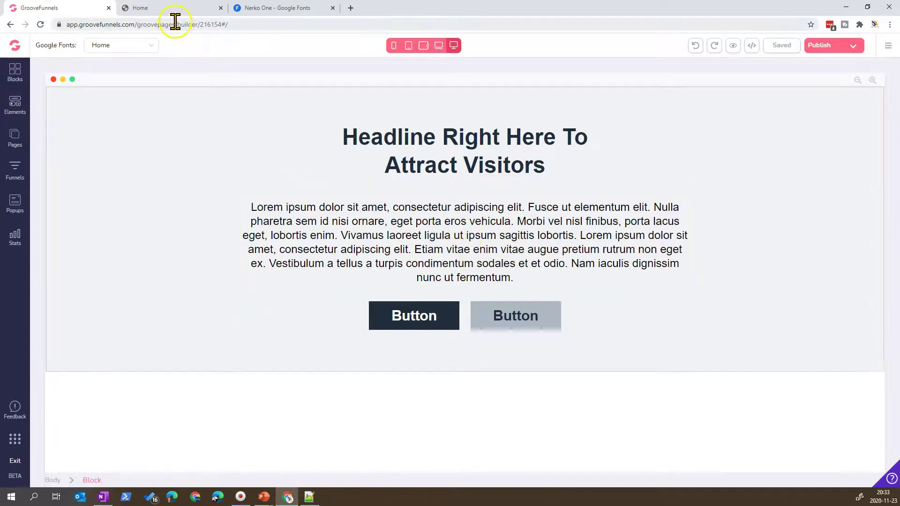
pyautogui.click(199, 13)
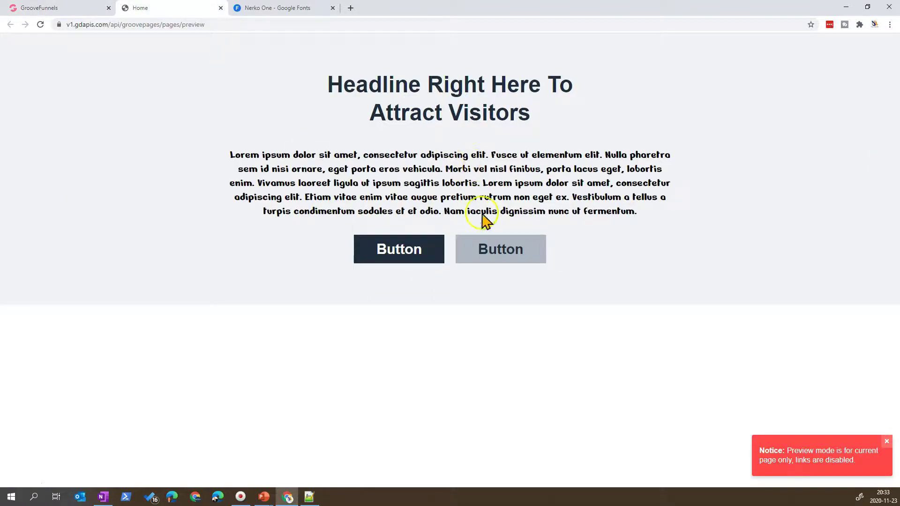
pyautogui.click(84, 8)
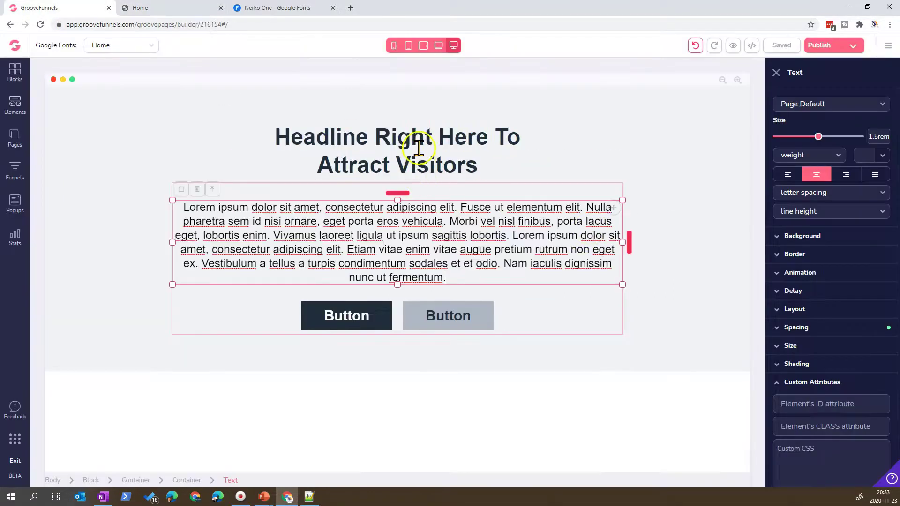
# - Give the headline the ID txtHighlight, save the page, and preview it
pyautogui.scroll(-1, 815, 429)
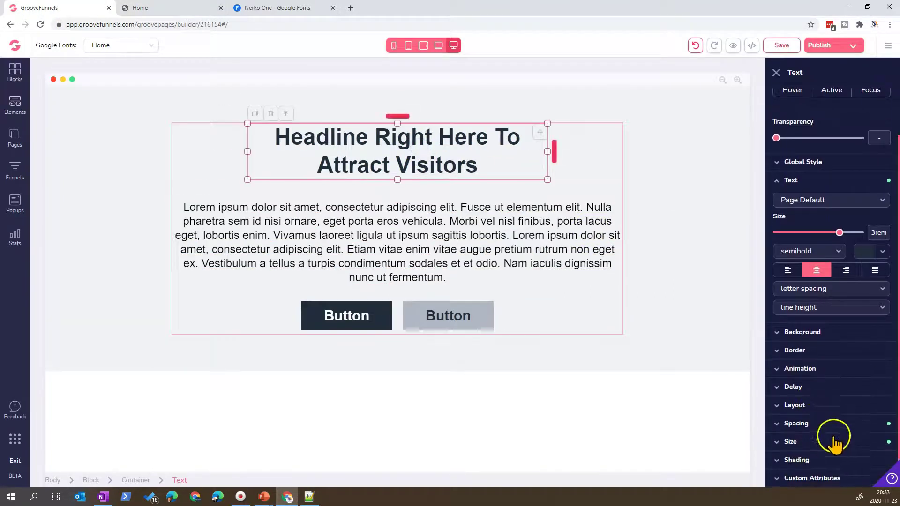
pyautogui.click(828, 478)
pyautogui.scroll(-2, 839, 455)
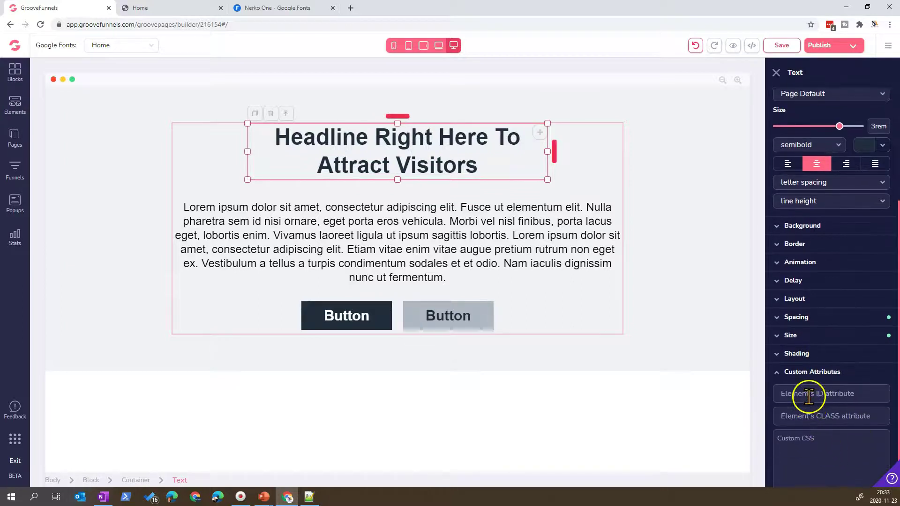
pyautogui.click(825, 397)
pyautogui.hotkey('ctrl', 'v')
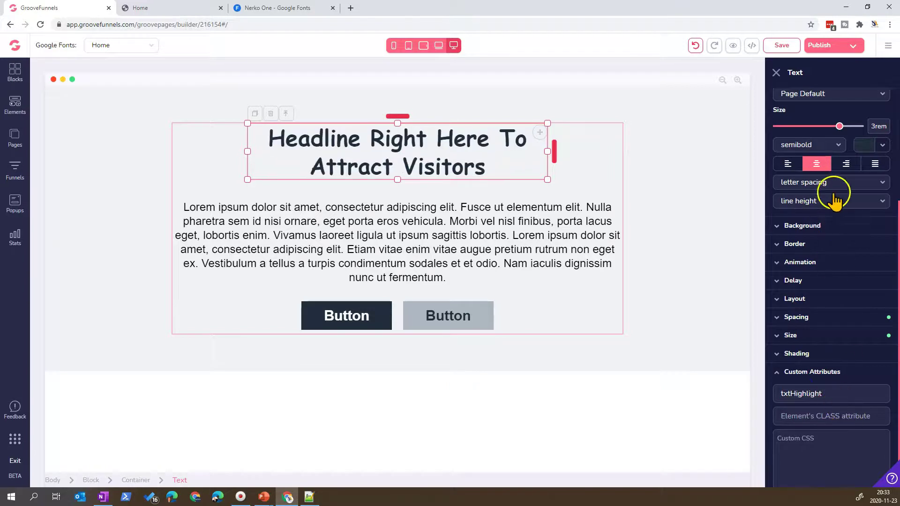
pyautogui.click(778, 45)
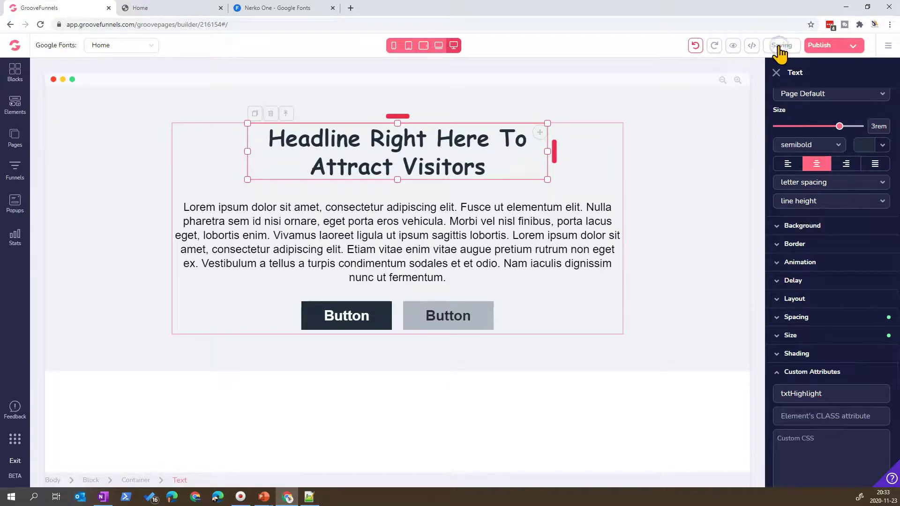
pyautogui.click(733, 46)
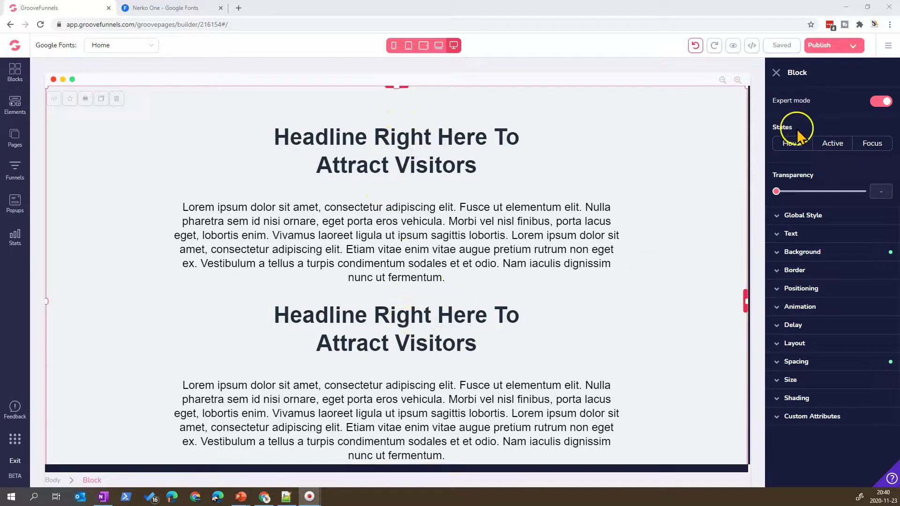
pyautogui.click(732, 46)
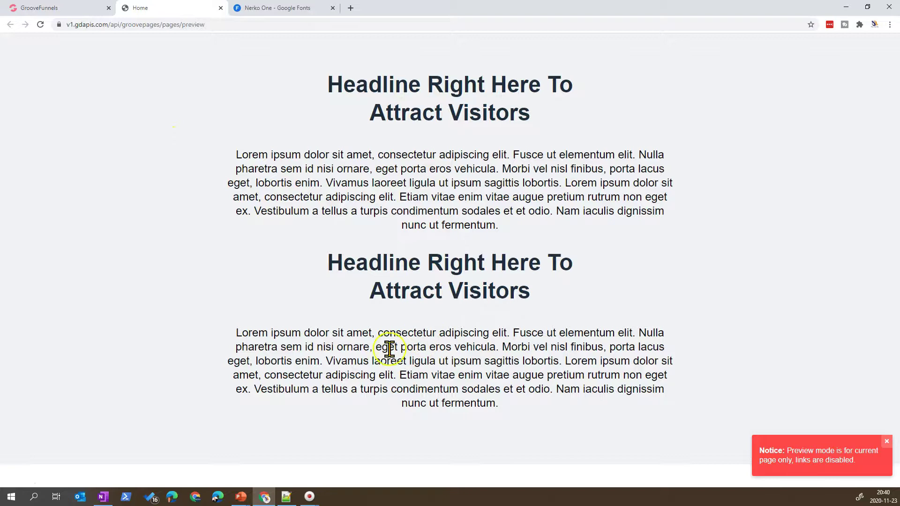
pyautogui.click(366, 117)
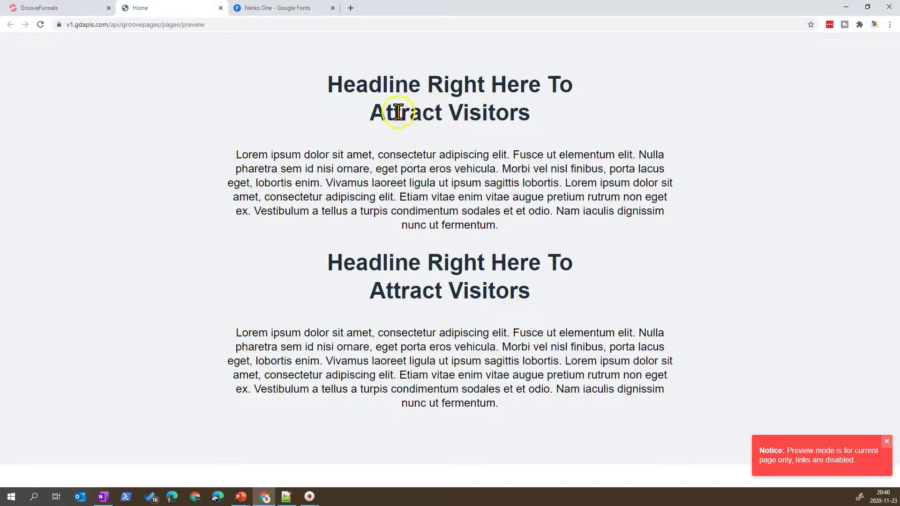
pyautogui.rightClick(348, 126)
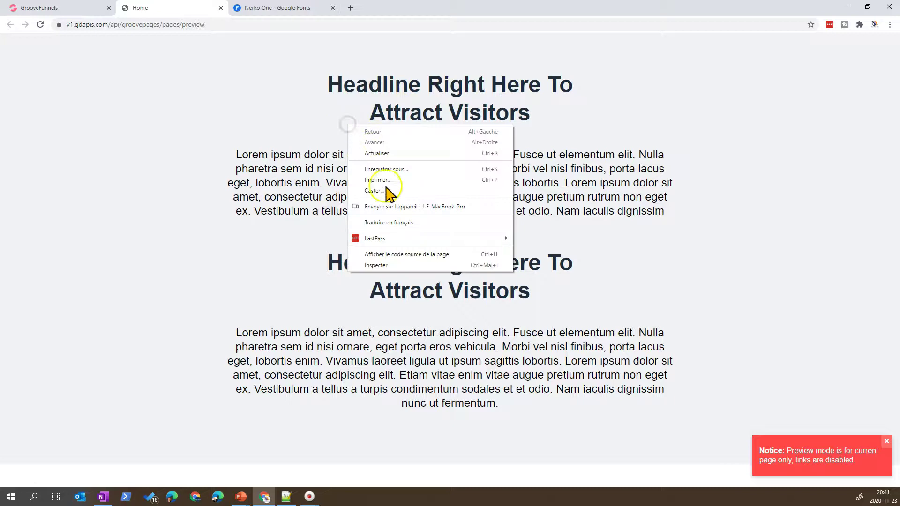
pyautogui.click(375, 265)
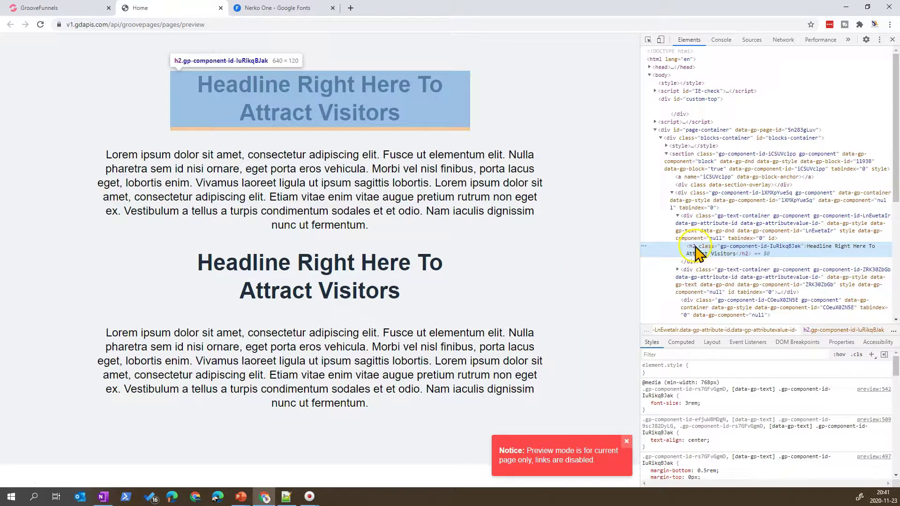
pyautogui.click(892, 39)
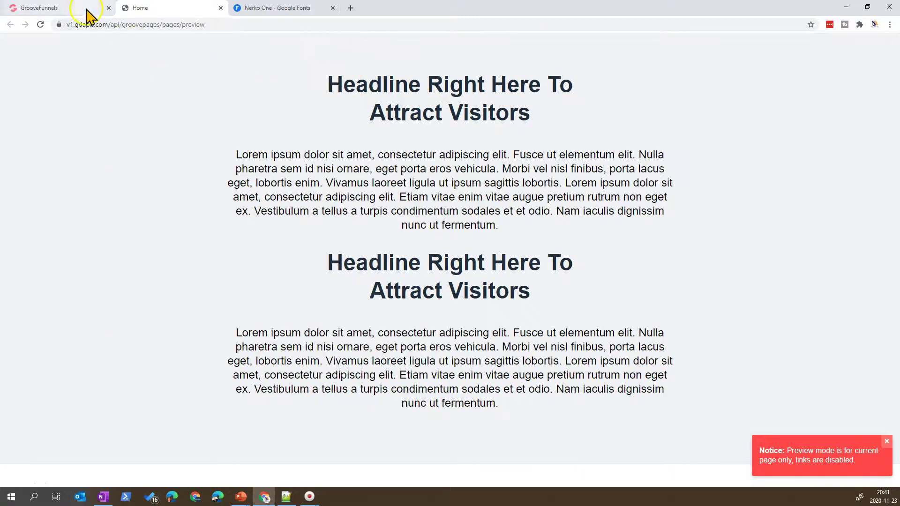
pyautogui.click(220, 8)
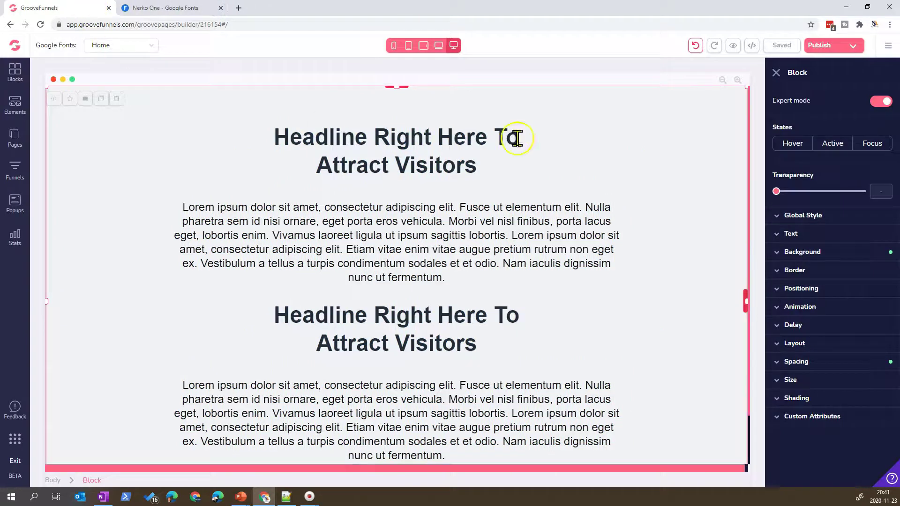
# - Add an h2 { font-family: 'Nerko One', cursive; } rule to Custom CSS, save, and preview
pyautogui.click(888, 46)
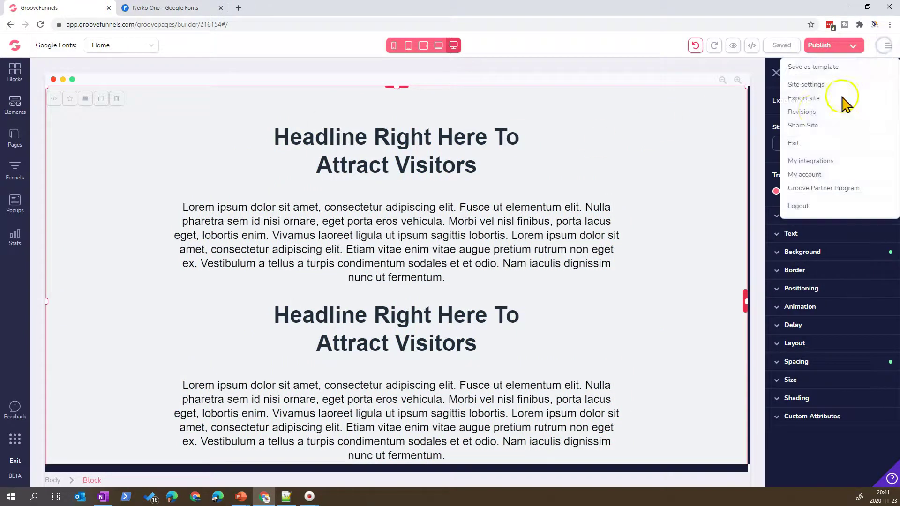
pyautogui.click(806, 84)
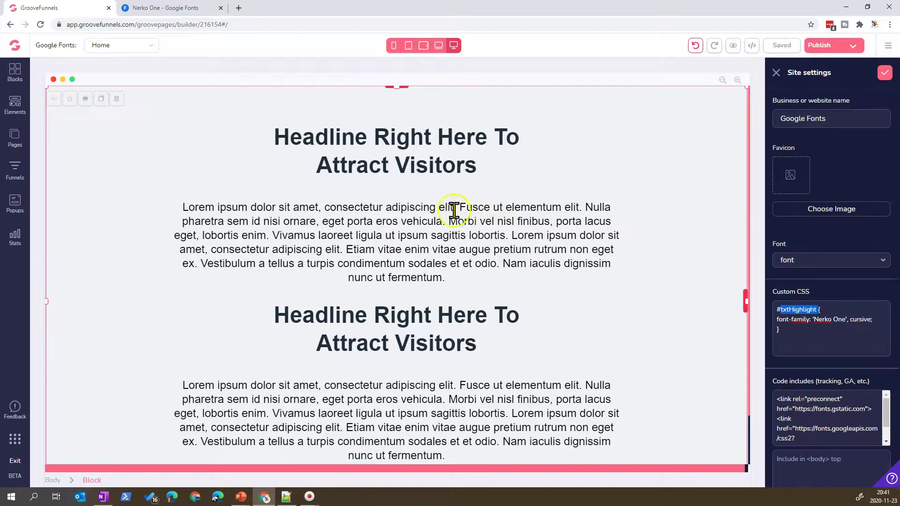
pyautogui.click(807, 336)
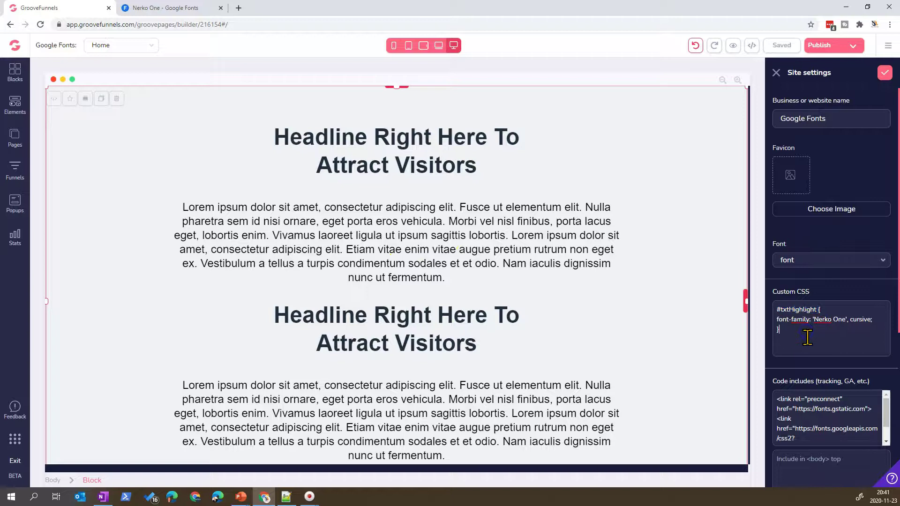
pyautogui.write("h2{ font-family: 'Nerko One', cursive; }")
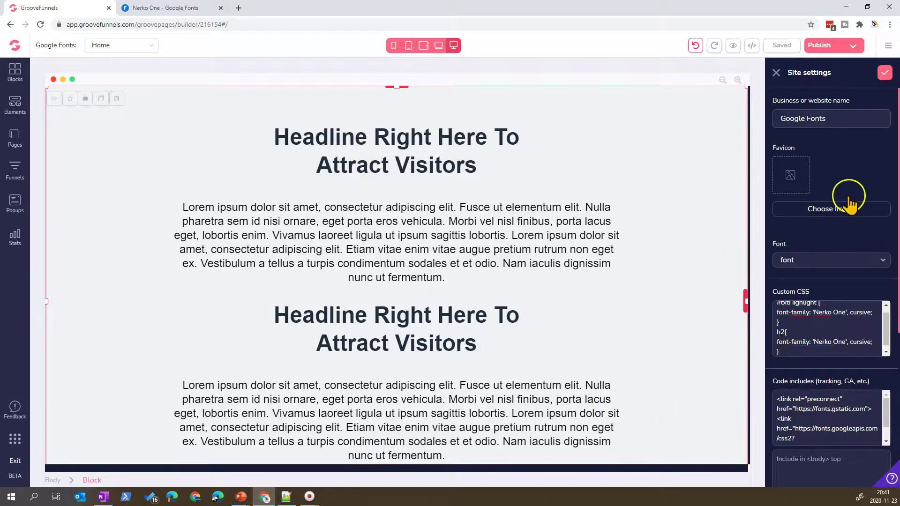
pyautogui.click(884, 75)
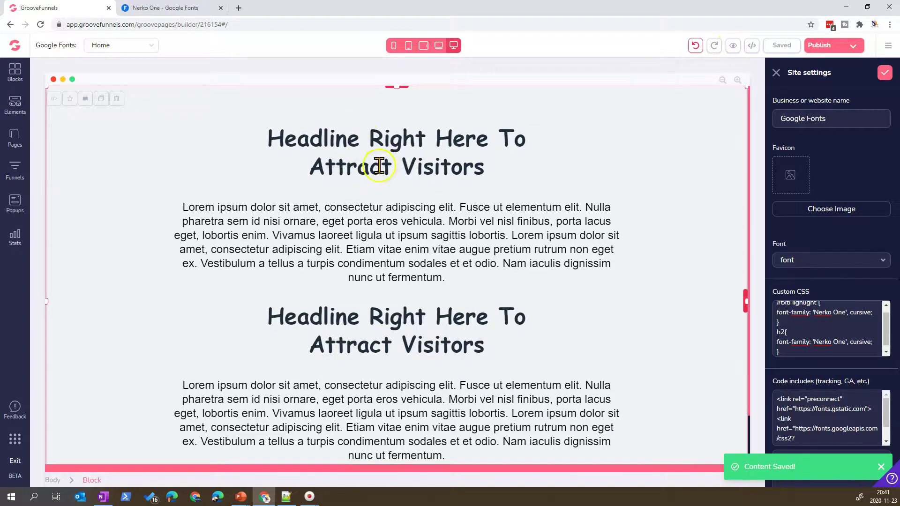
pyautogui.click(733, 47)
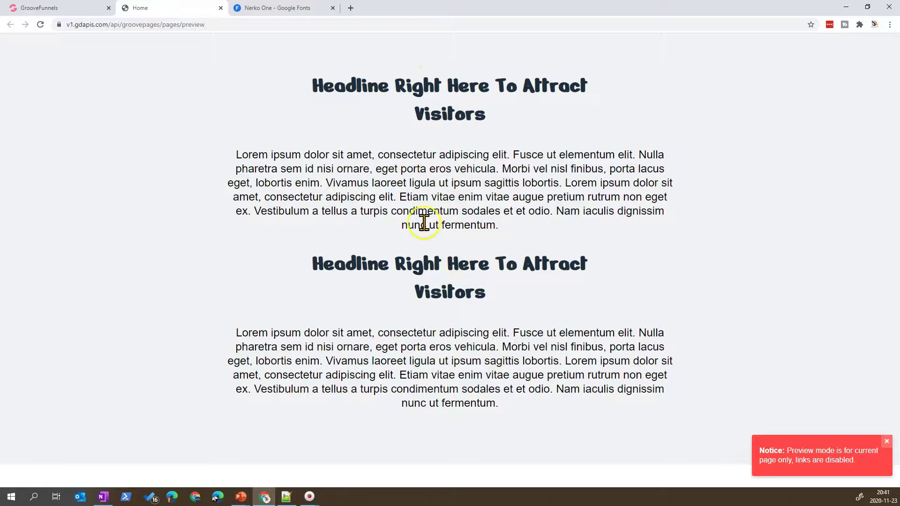
# - Return to the GroovePages builder and close the Site settings panel to show the full Home page
pyautogui.click(77, 8)
pyautogui.scroll(-3, 799, 368)
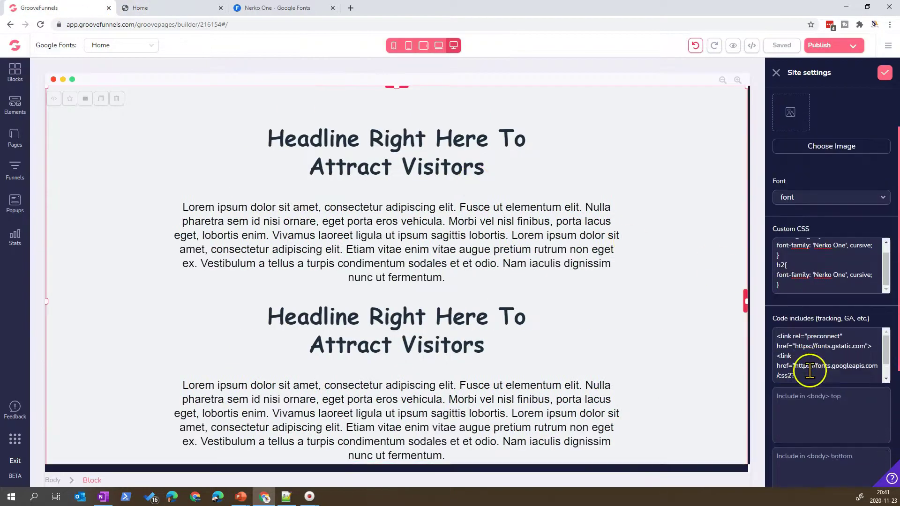
pyautogui.scroll(3, 823, 136)
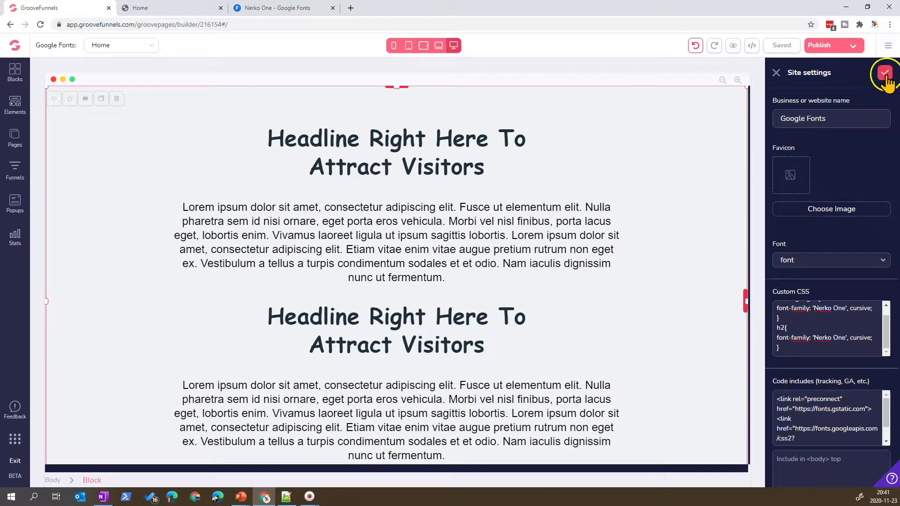
pyautogui.click(776, 74)
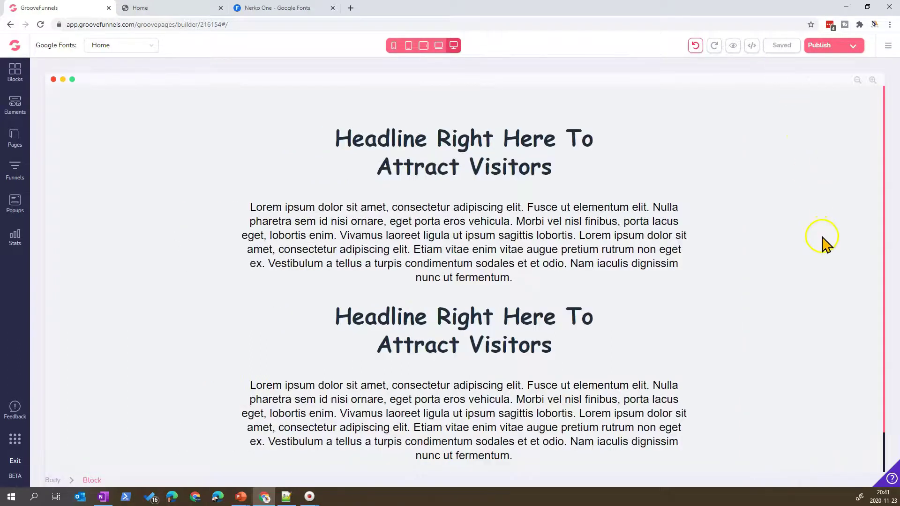
# - Select the first headline's text element and expand its Custom Attributes section
pyautogui.scroll(-1, 824, 244)
pyautogui.scroll(1, 822, 247)
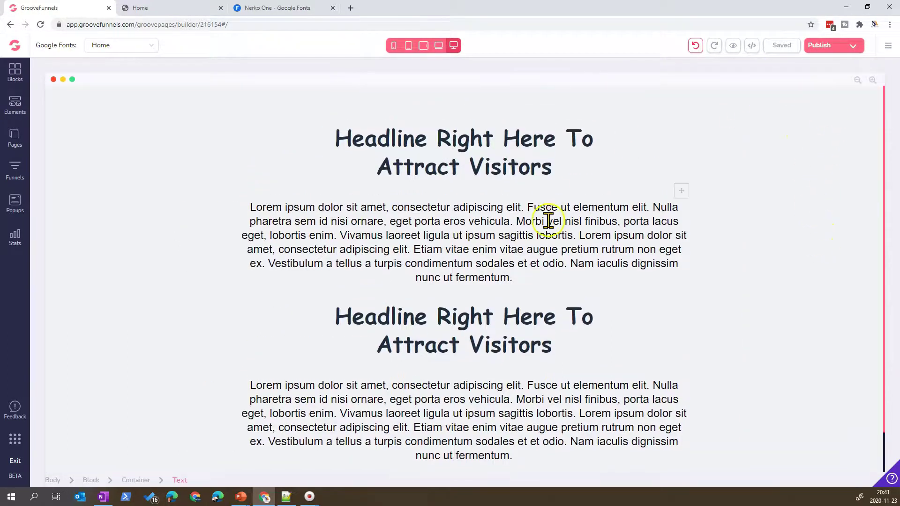
pyautogui.click(498, 117)
pyautogui.click(492, 144)
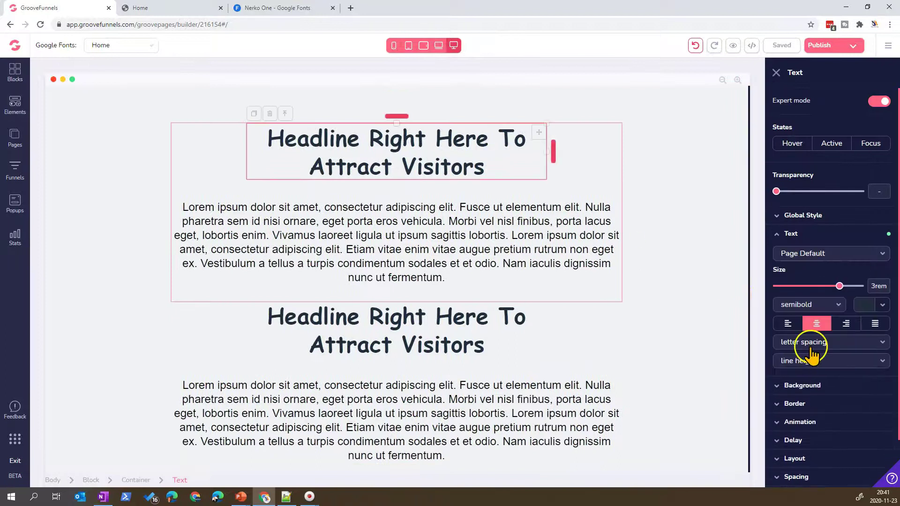
pyautogui.click(831, 479)
pyautogui.scroll(-2, 828, 435)
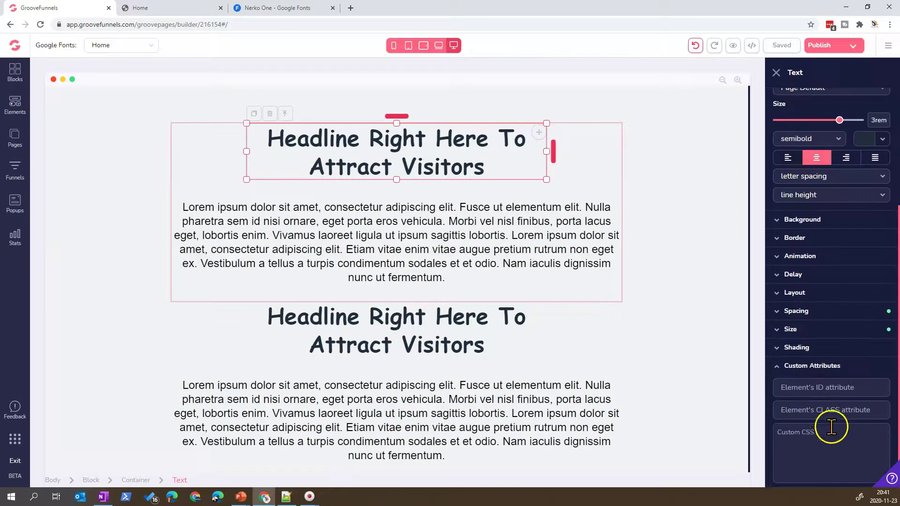
# - Select the second headline and bring its empty custom ID, class and CSS fields into view
pyautogui.click(479, 332)
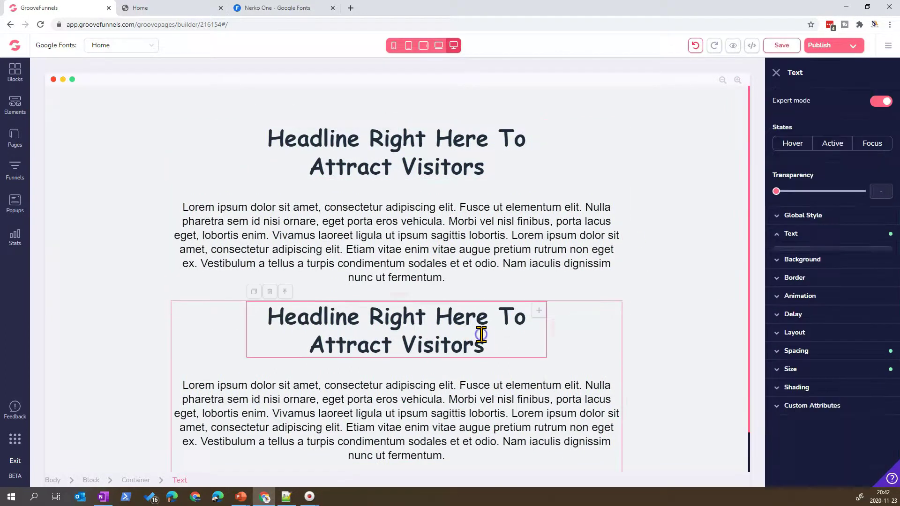
pyautogui.scroll(-1, 825, 403)
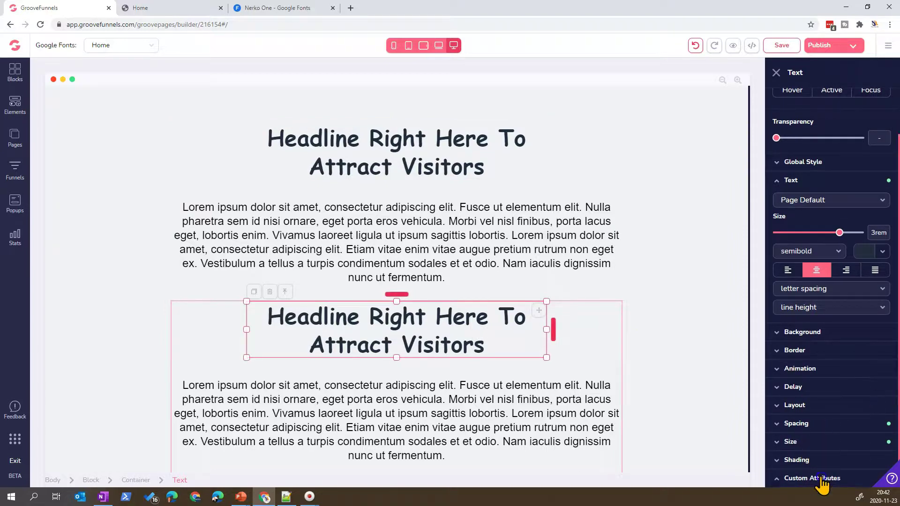
pyautogui.scroll(-2, 808, 448)
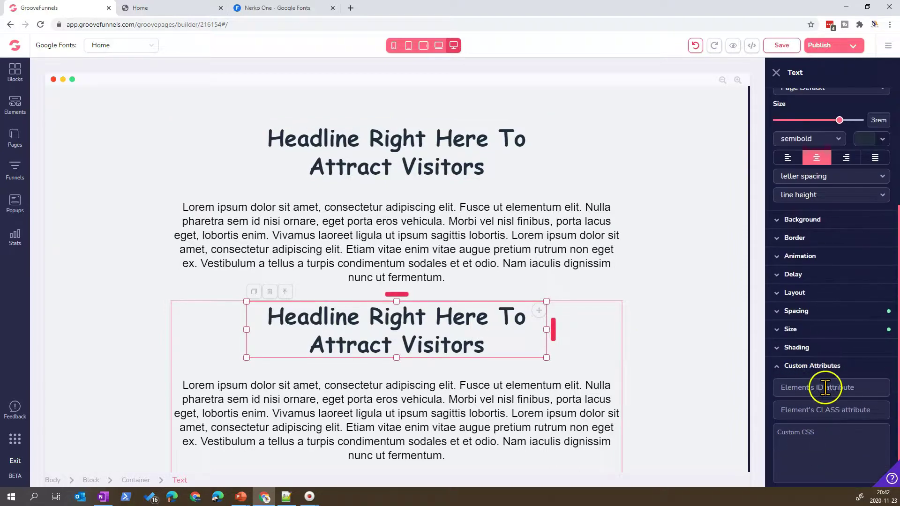